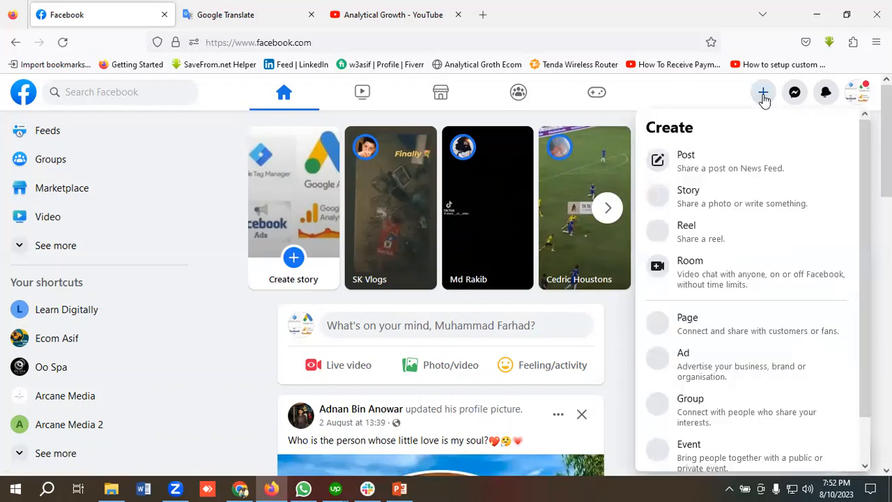
# Open Facebook's Create a Page form from the Create menu.
pyautogui.scroll(-1, 754, 255)
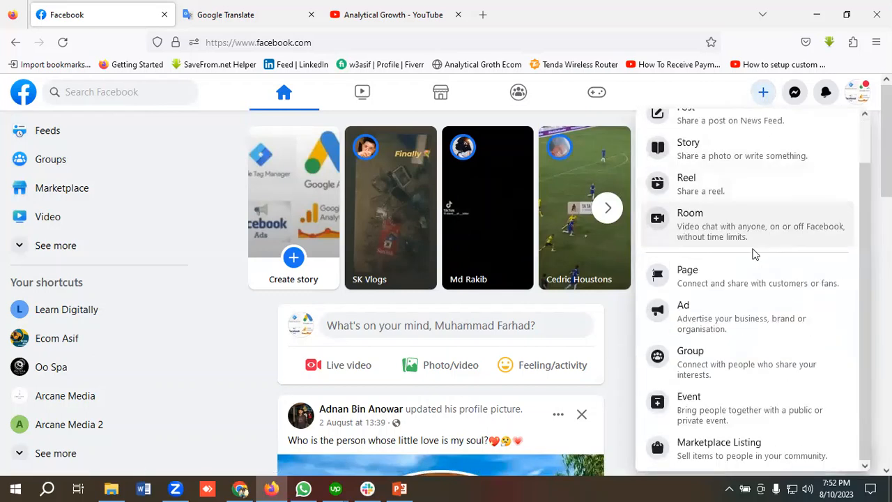
pyautogui.click(700, 285)
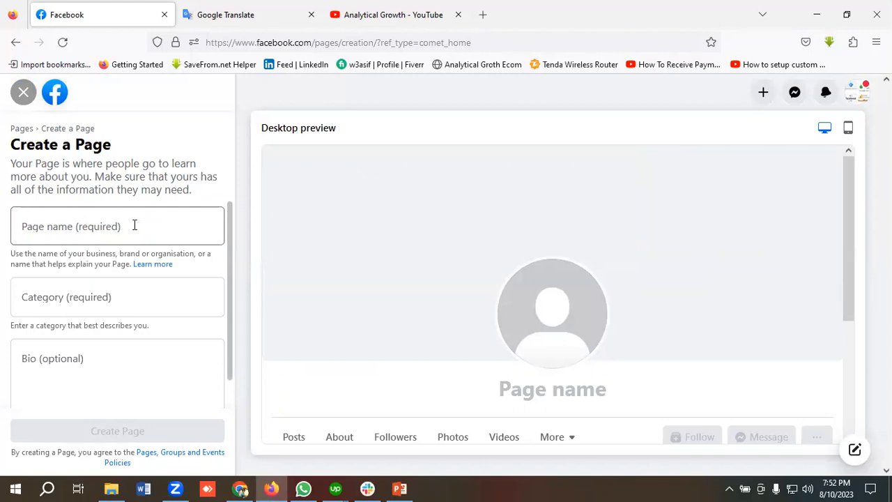
pyautogui.scroll(-1, 132, 230)
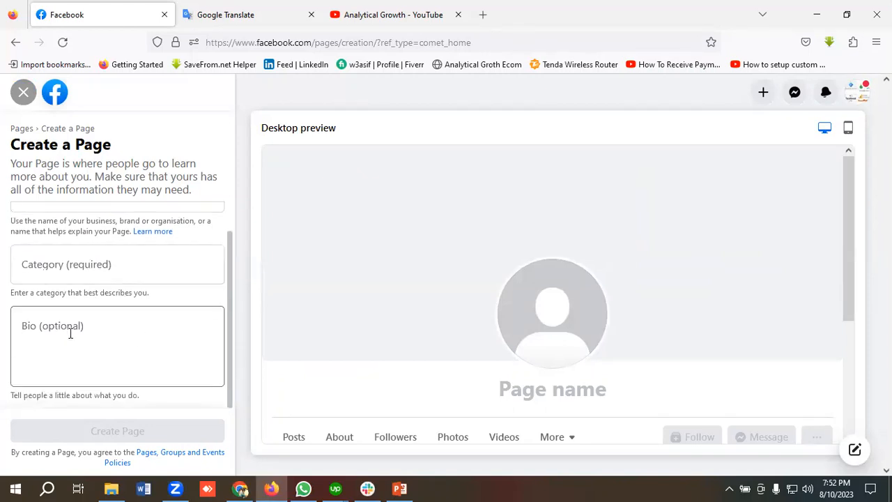
pyautogui.scroll(1, 77, 333)
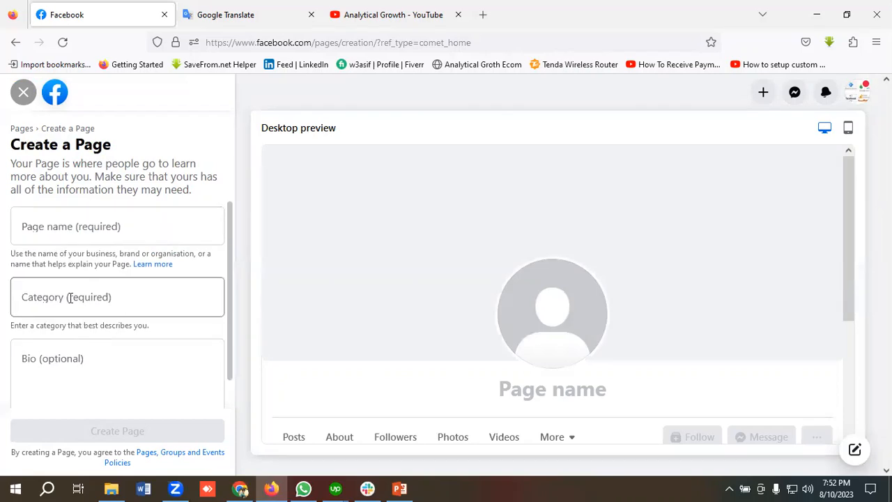
# Enter 'Learn Digitally' as the Page name, copied from the Google Translate tab.
pyautogui.click(59, 231)
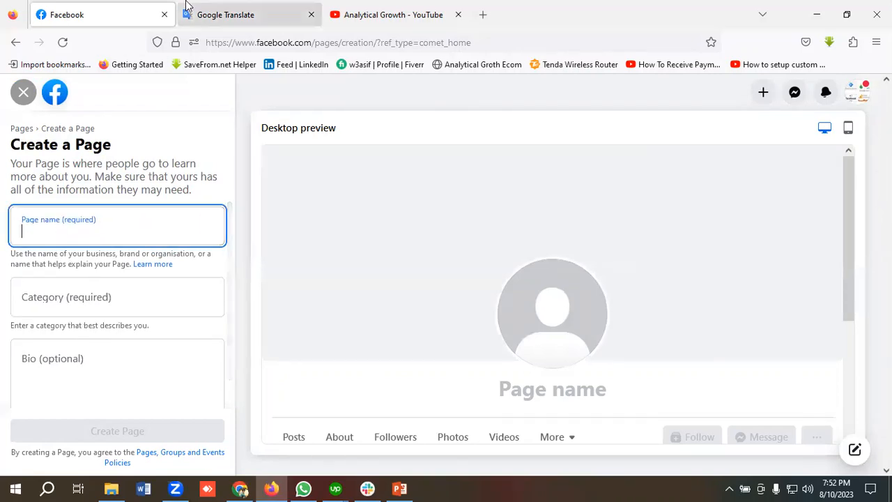
pyautogui.click(257, 10)
pyautogui.moveTo(190, 209); pyautogui.dragTo(110, 210)
pyautogui.hotkey('ctrl', 'c')
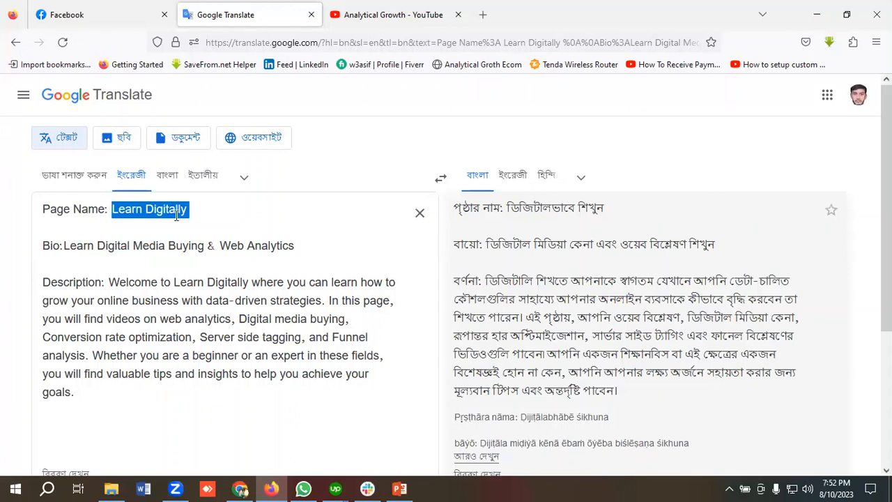
pyautogui.click(84, 14)
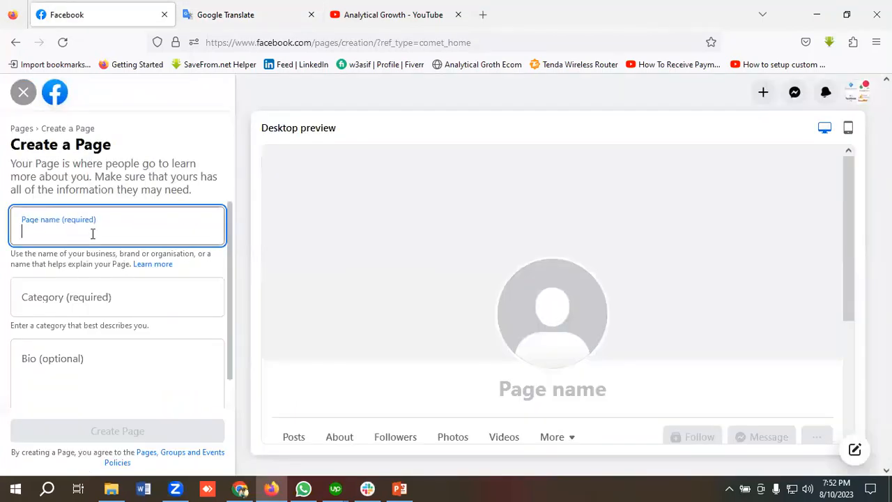
pyautogui.hotkey('ctrl', 'v')
pyautogui.click(98, 294)
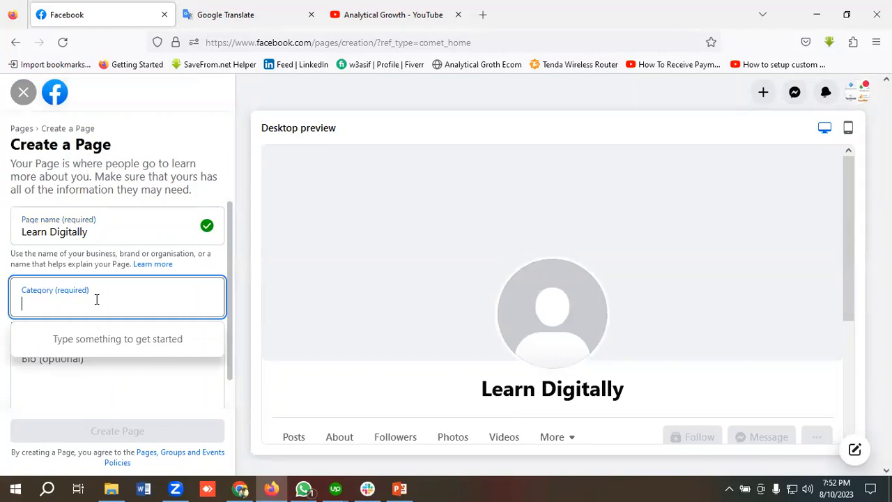
# Add the categories Advertising/marketing, Advertising agency and Social media agency.
pyautogui.write('Ad')
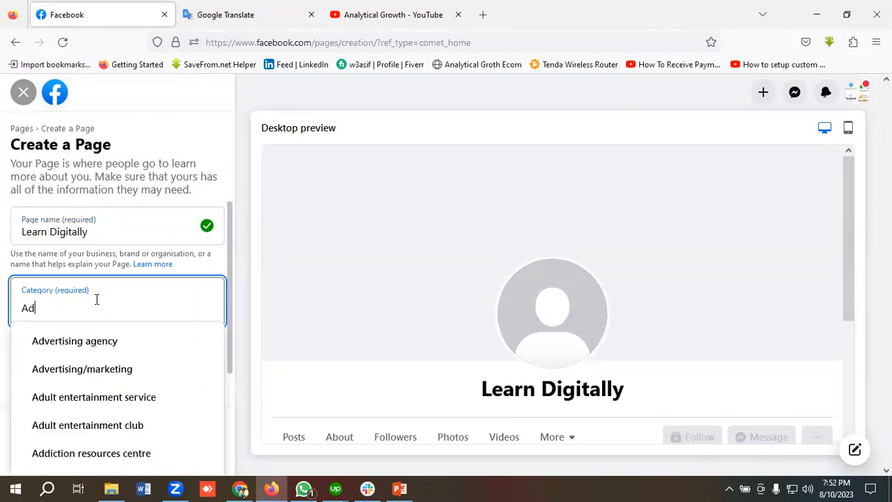
pyautogui.click(93, 369)
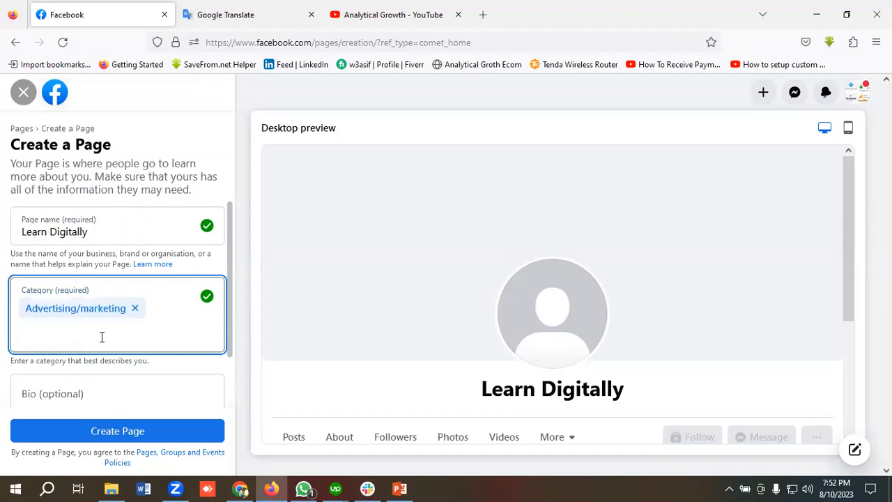
pyautogui.write('Ad')
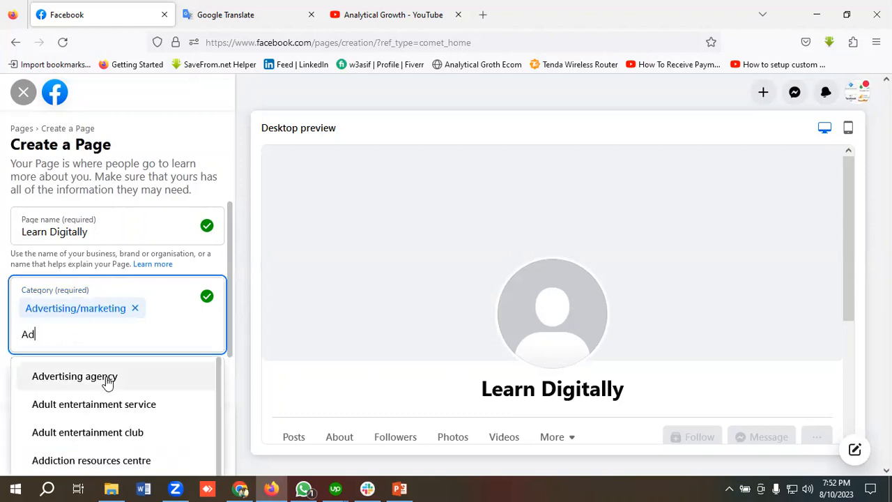
pyautogui.click(106, 379)
pyautogui.write('S')
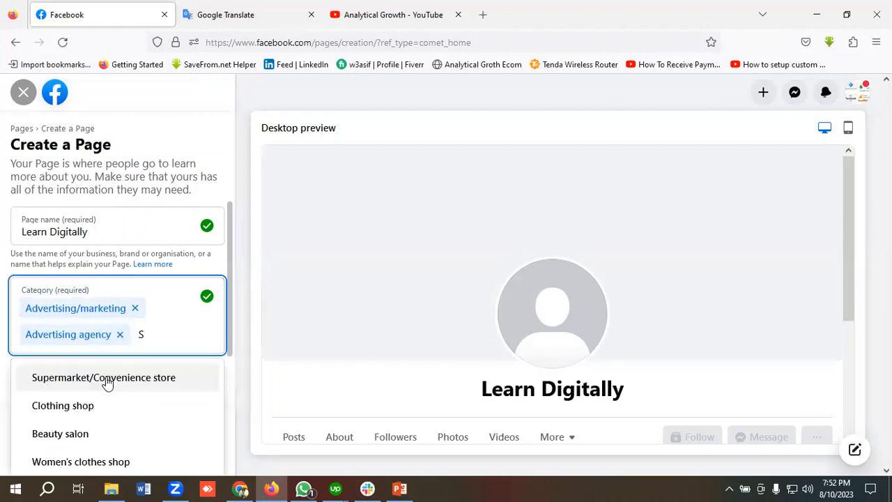
pyautogui.write('oci')
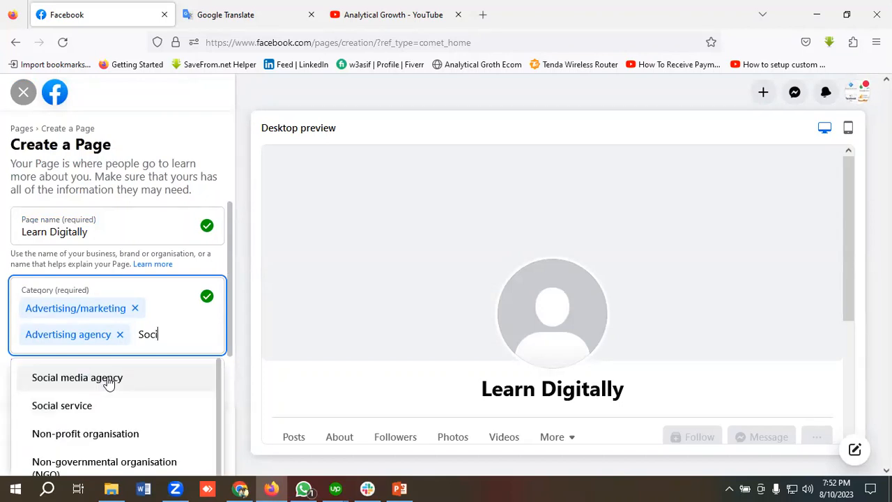
pyautogui.click(76, 380)
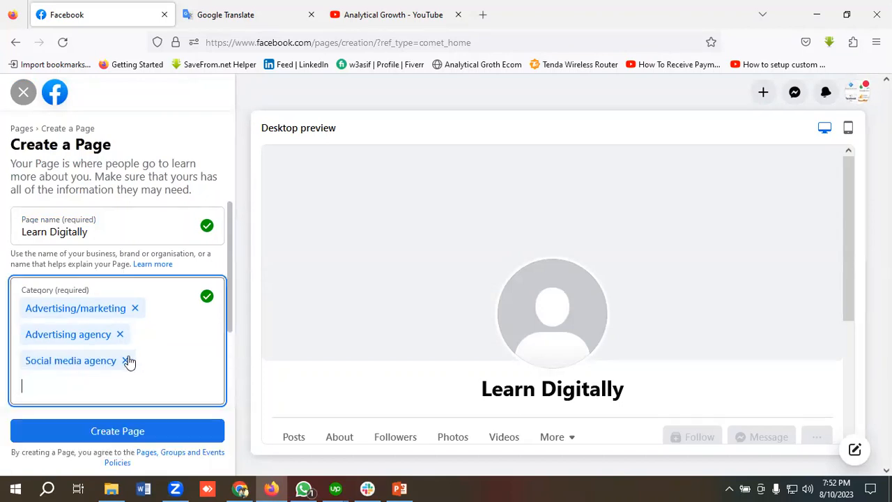
pyautogui.scroll(-3, 132, 352)
# Set the bio to 'Digital Media Buying & Web Analytics Service', pasted from Google Translate.
pyautogui.click(83, 339)
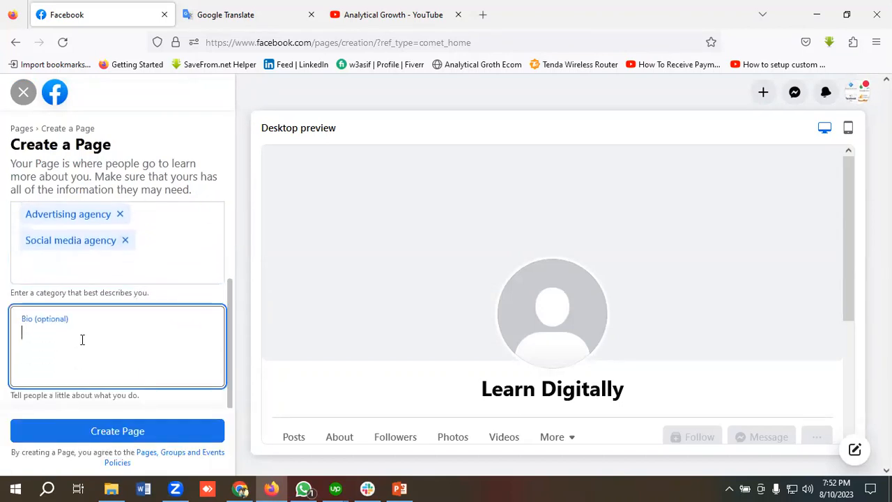
pyautogui.click(240, 14)
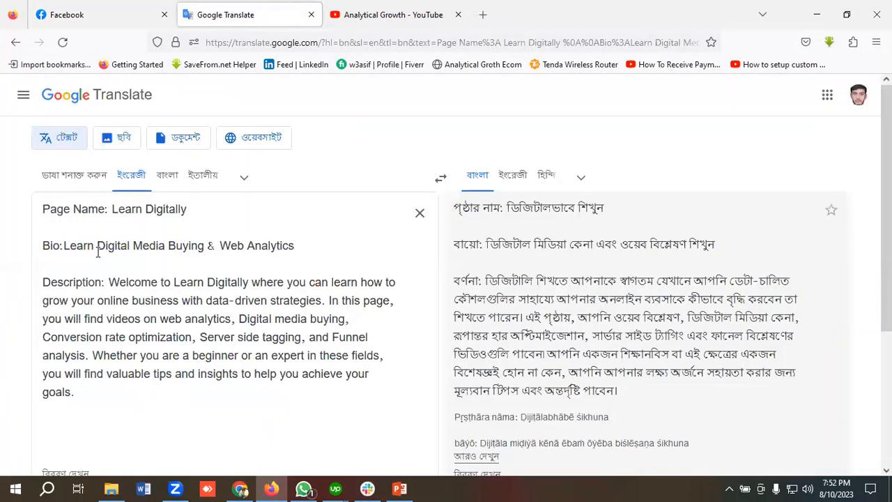
pyautogui.moveTo(97, 246); pyautogui.dragTo(305, 250)
pyautogui.hotkey('ctrl', 'c')
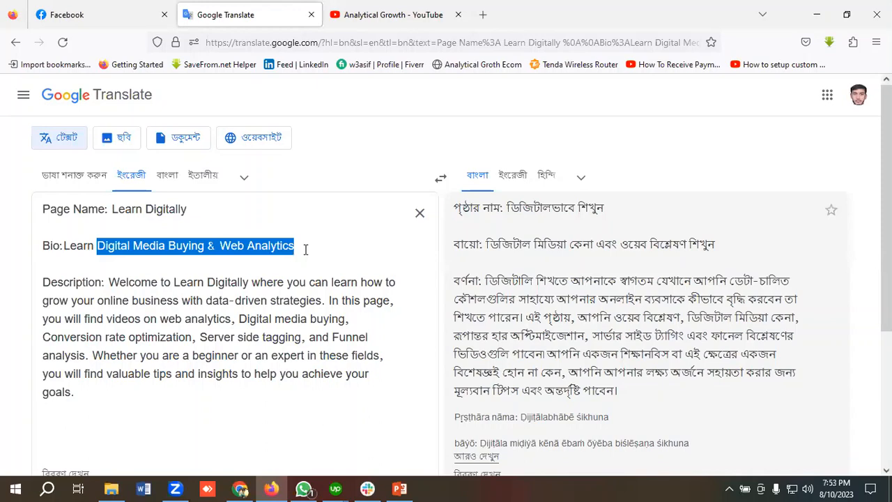
pyautogui.click(103, 15)
pyautogui.click(133, 332)
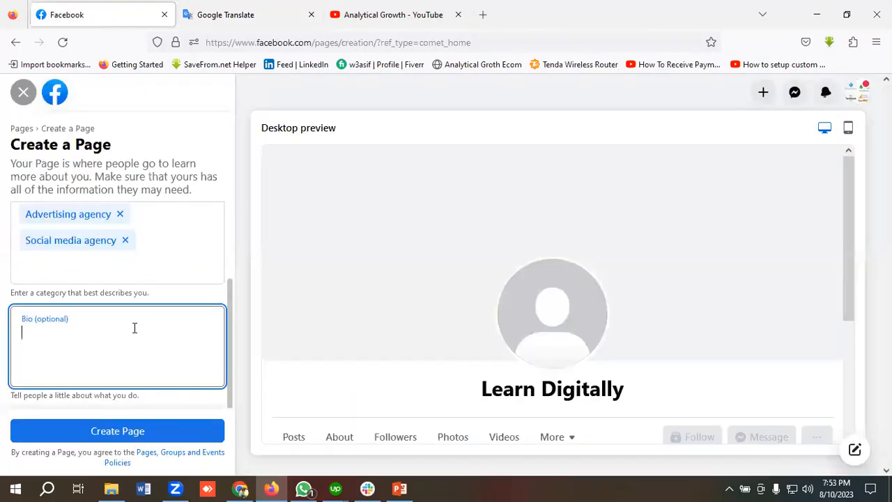
pyautogui.hotkey('ctrl', 'v')
pyautogui.write('Service')
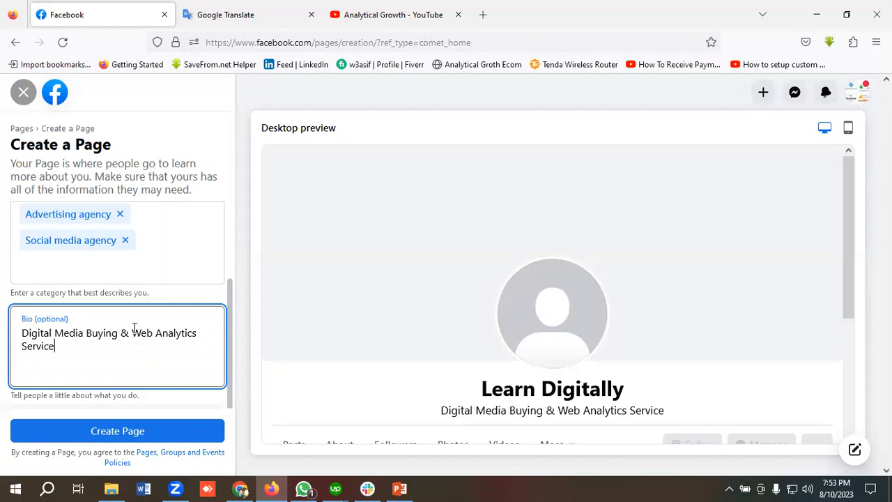
# Create the Learn Digitally Page and go to the Analytical Growth YouTube About page for its website.
pyautogui.click(116, 430)
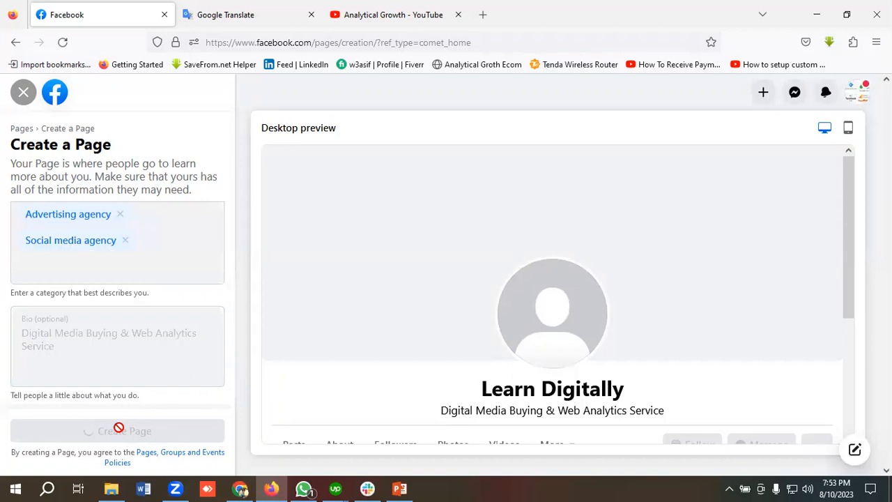
pyautogui.scroll(3, 130, 365)
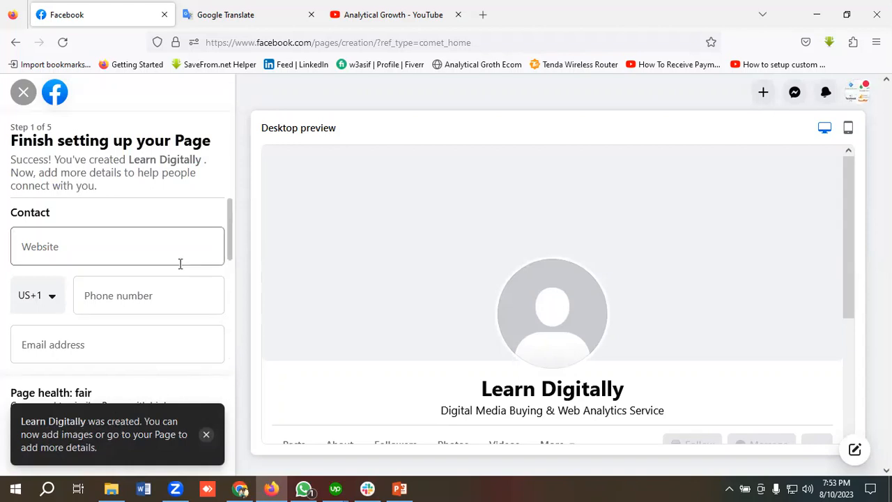
pyautogui.scroll(-1, 118, 244)
pyautogui.scroll(1, 121, 244)
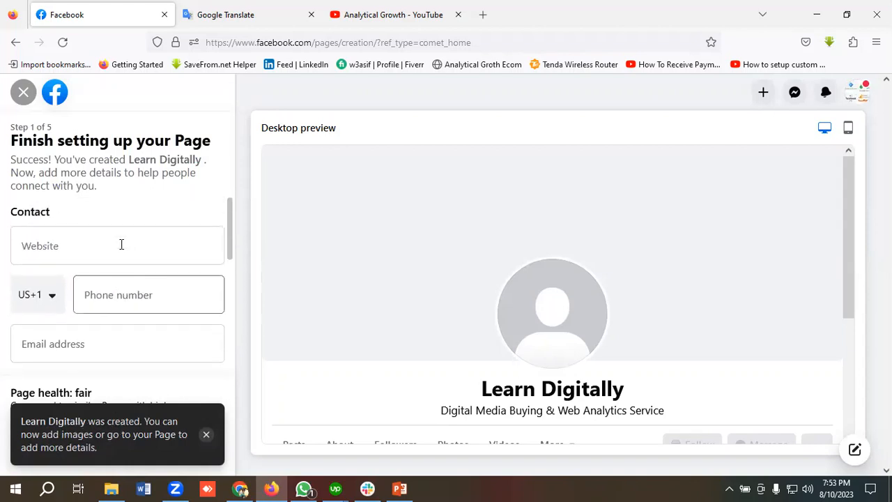
pyautogui.click(65, 251)
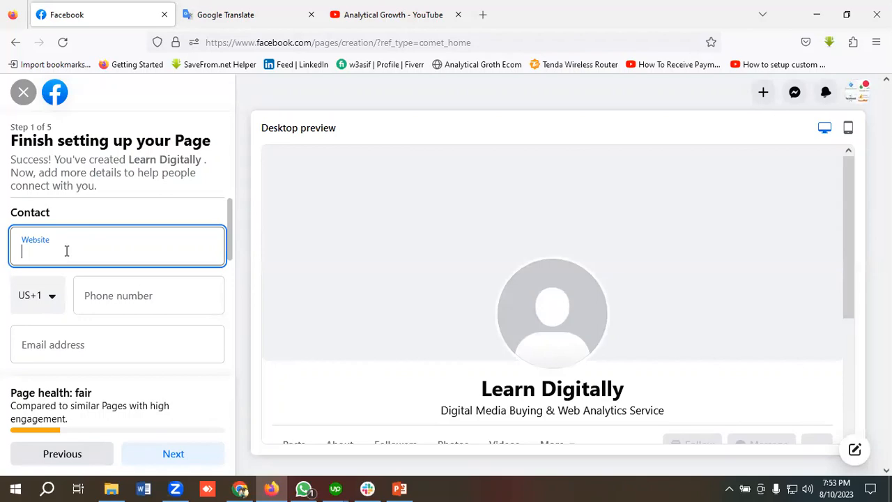
pyautogui.click(424, 10)
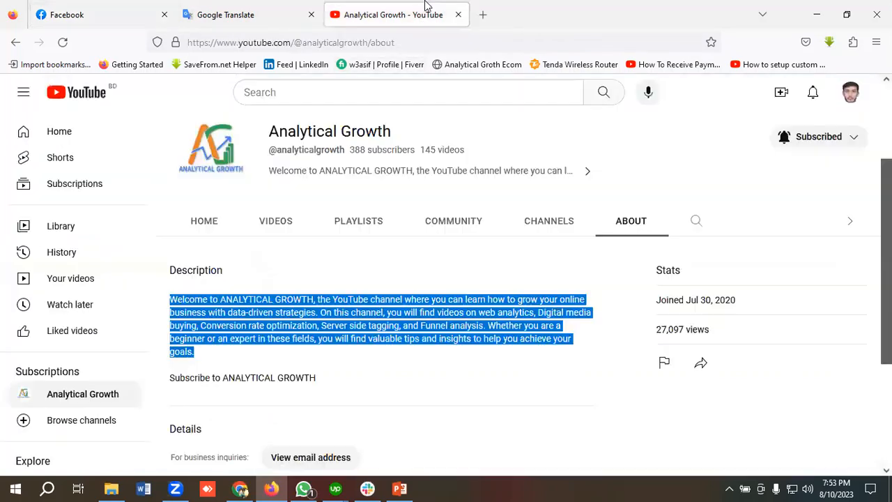
# Copy the YouTube channel address and paste it as the Page's website.
pyautogui.click(243, 42)
pyautogui.rightClick(245, 44)
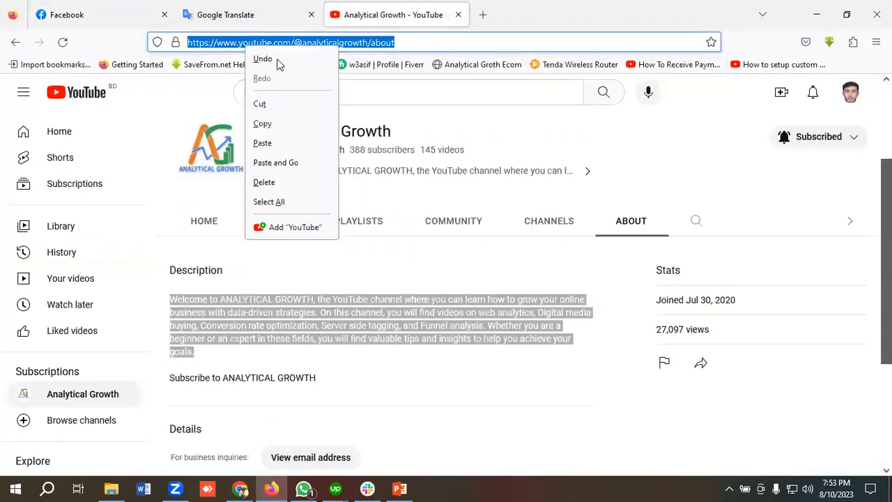
pyautogui.click(276, 127)
pyautogui.click(104, 10)
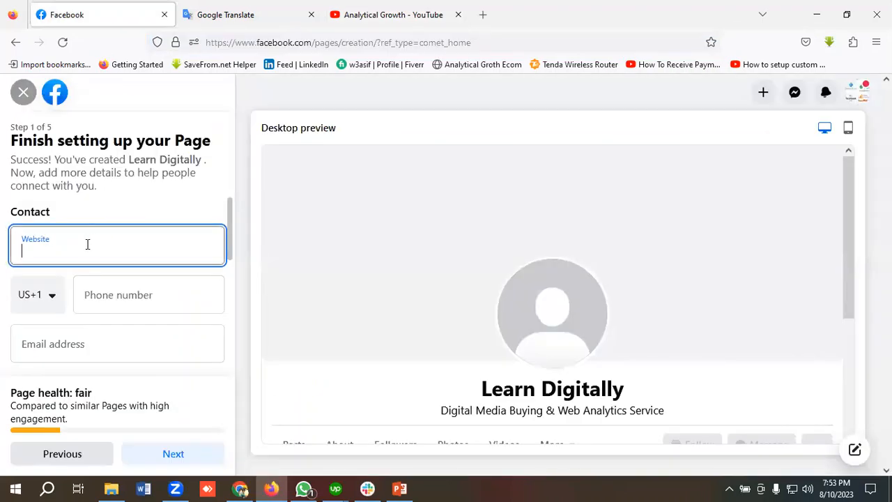
pyautogui.hotkey('ctrl', 'v')
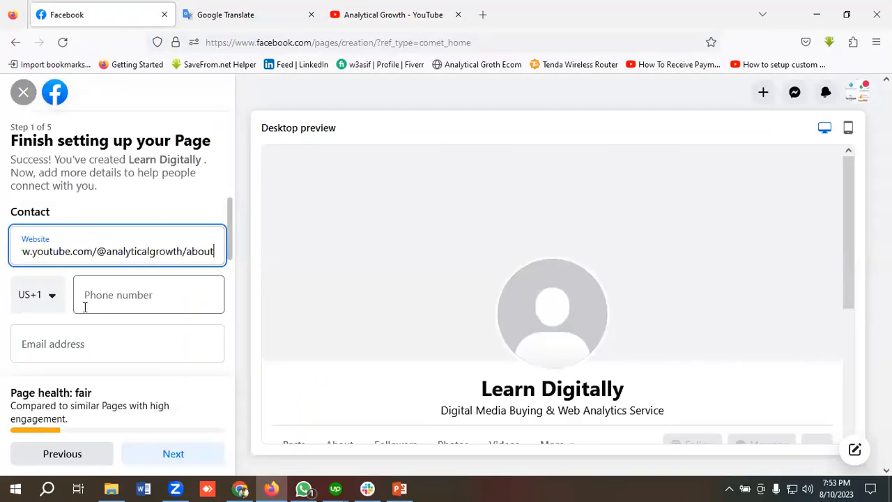
# Set the phone country code to Bangladesh (BD +880) and enter the phone number.
pyautogui.scroll(-1, 126, 291)
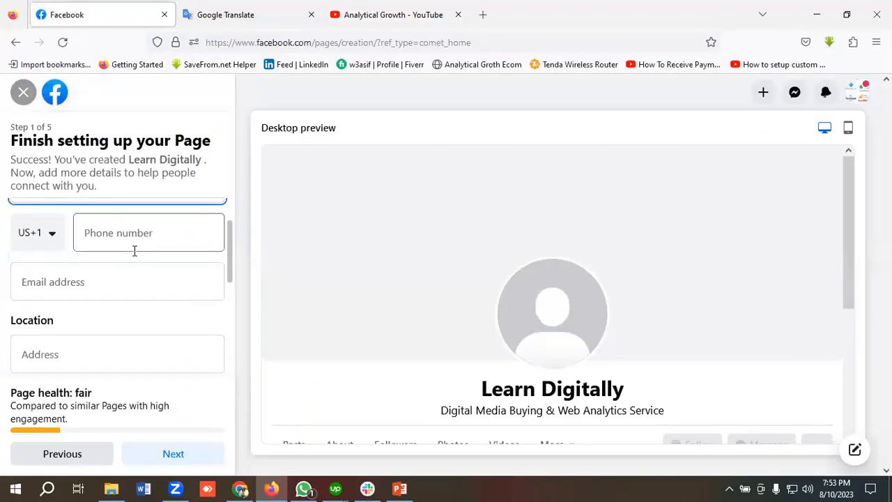
pyautogui.scroll(1, 63, 268)
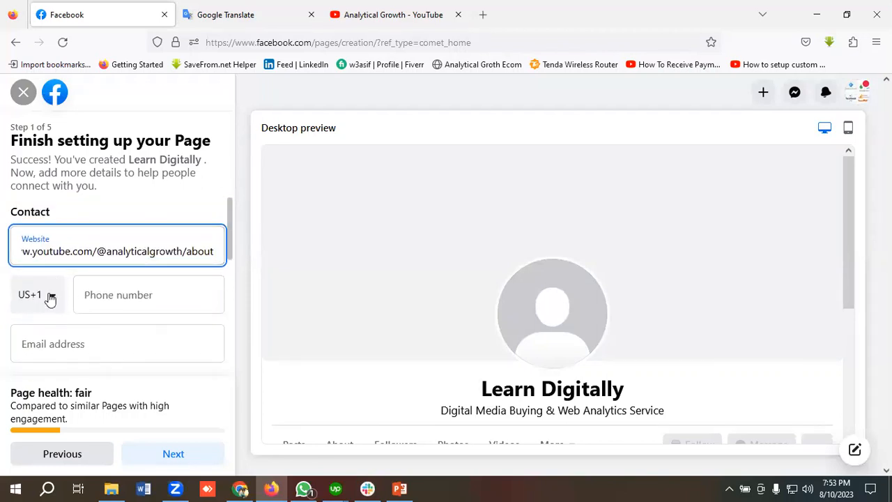
pyautogui.click(50, 298)
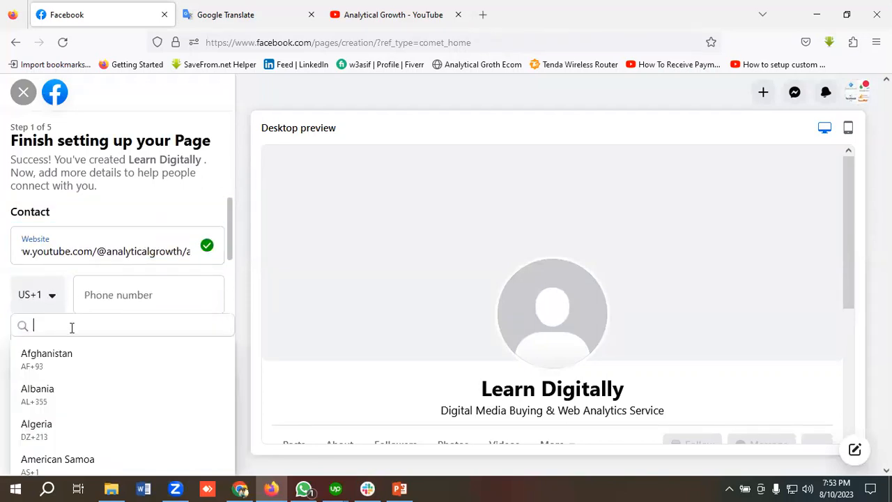
pyautogui.write('Ban')
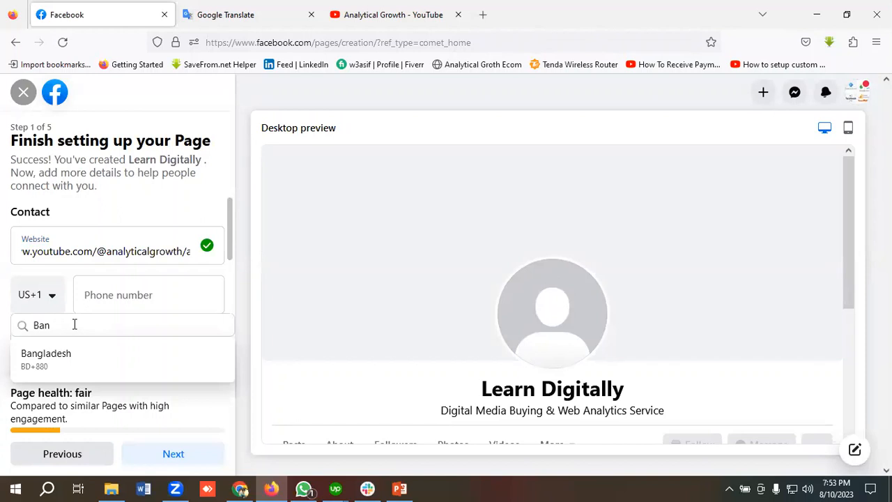
pyautogui.click(53, 361)
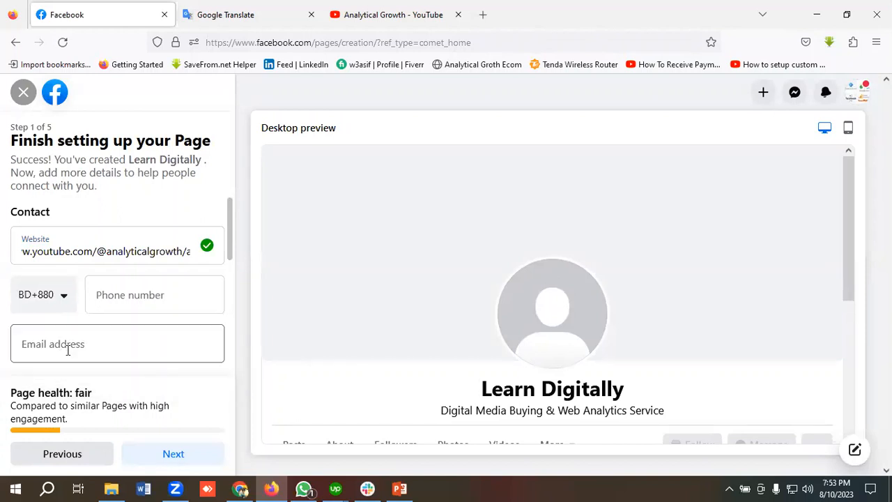
pyautogui.click(117, 299)
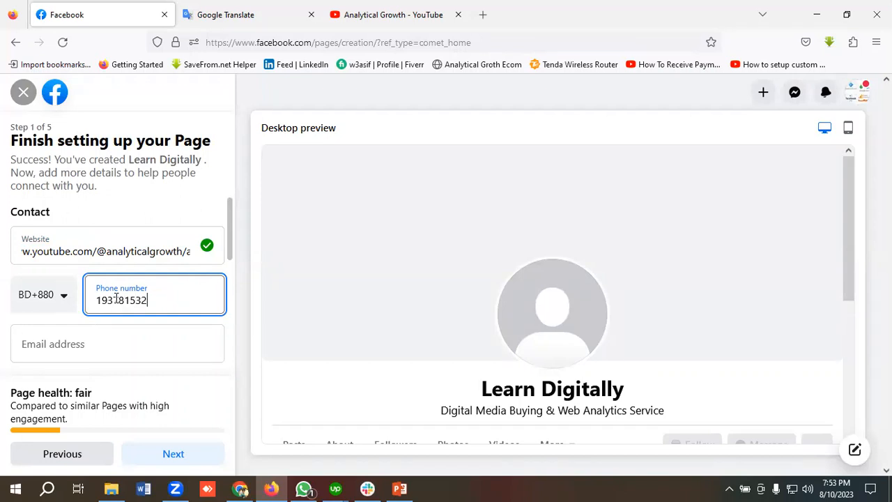
# Fill in the Page's contact e-mail address.
pyautogui.scroll(-1, 56, 283)
pyautogui.click(57, 282)
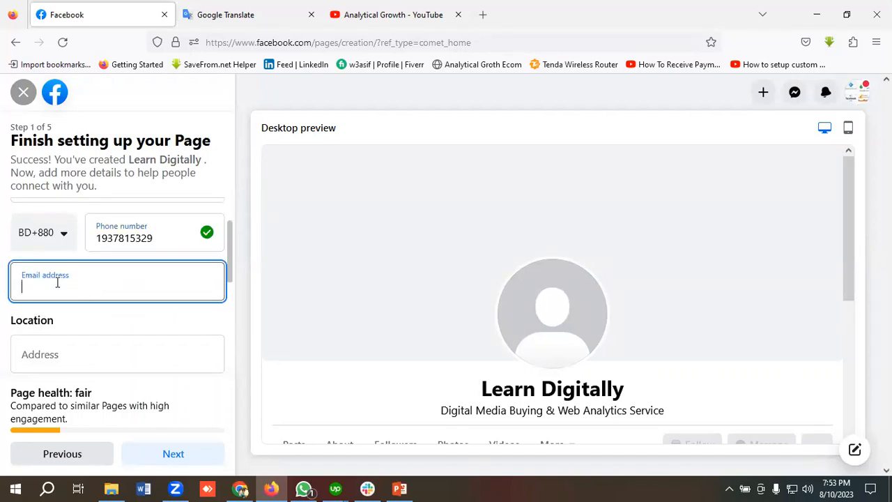
pyautogui.scroll(1, 57, 282)
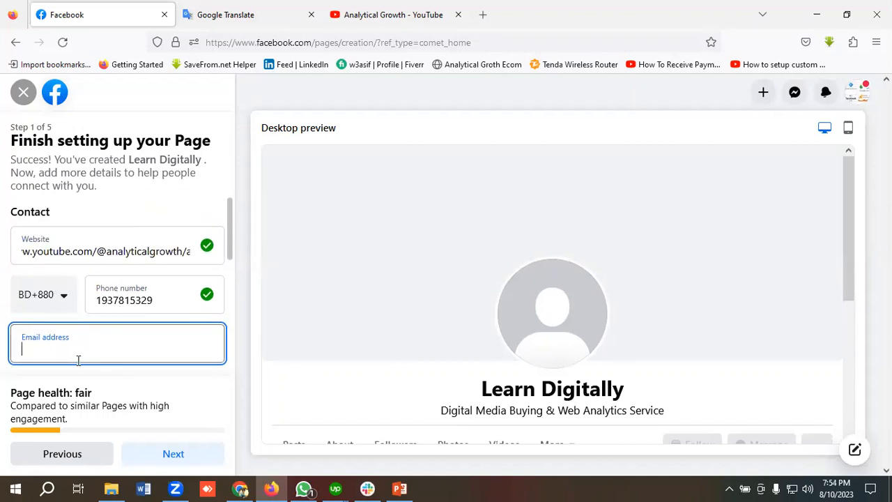
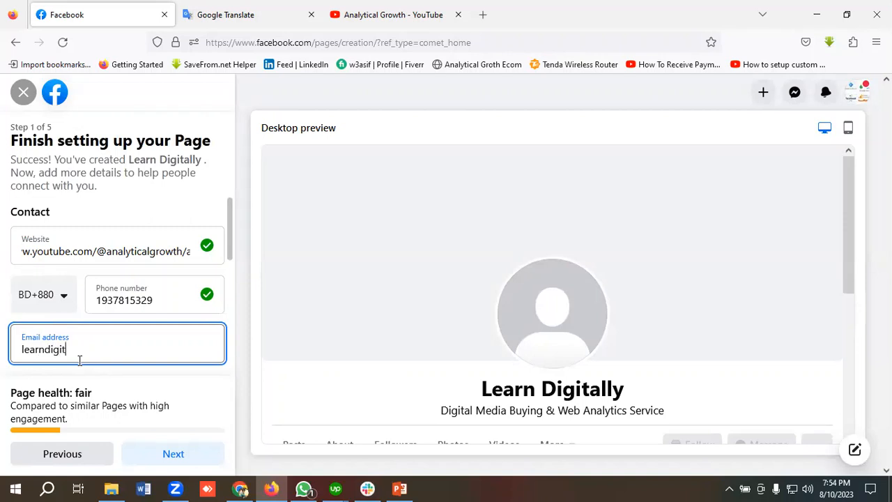
pyautogui.scroll(-3, 81, 349)
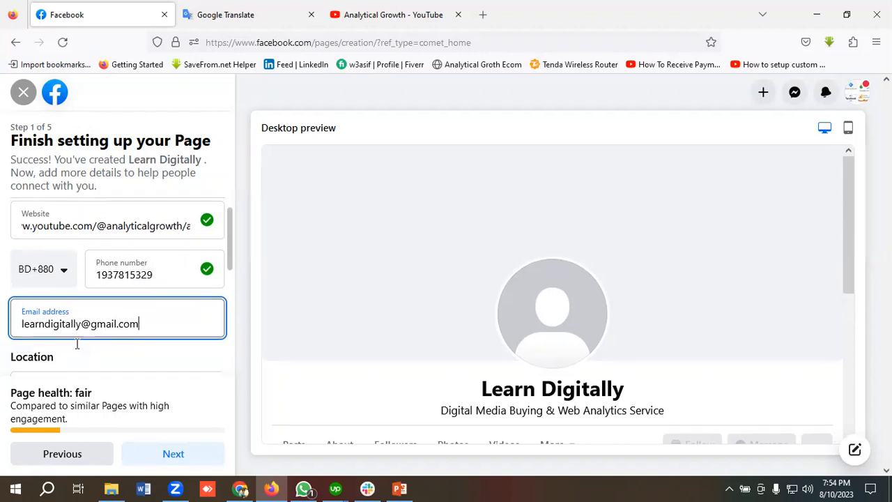
pyautogui.scroll(1, 78, 343)
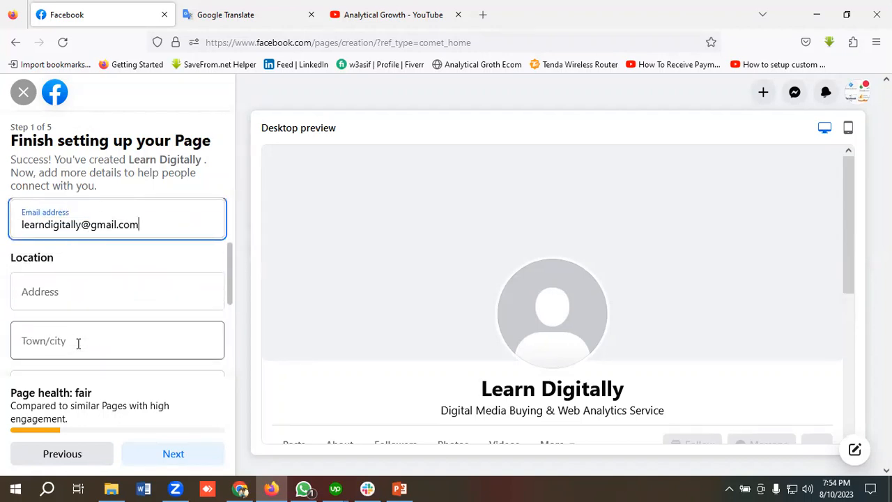
# Enter the business street address and choose the town from the suggestions.
pyautogui.click(77, 291)
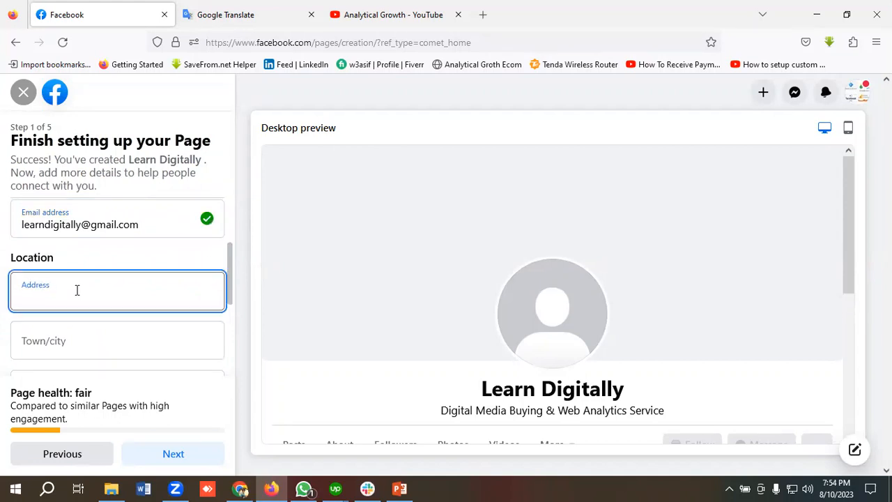
pyautogui.write('Banani, Dhaka 1213')
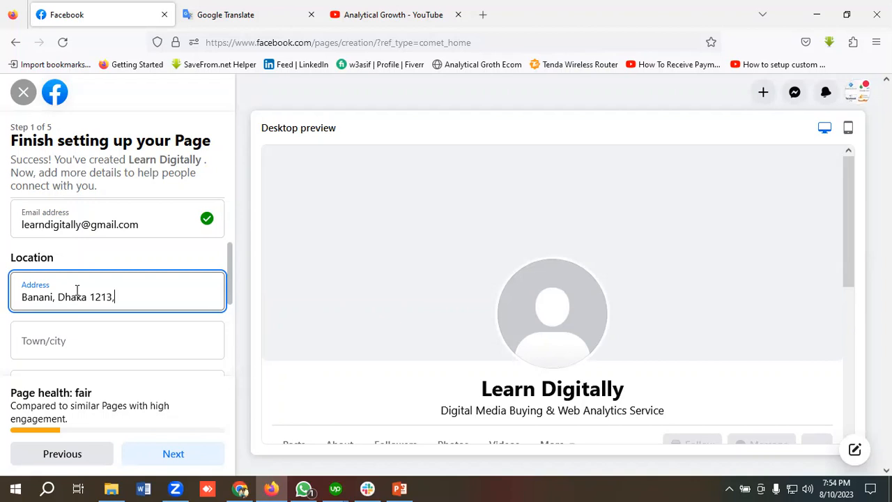
pyautogui.write(', Bangladesh')
pyautogui.scroll(-1, 70, 279)
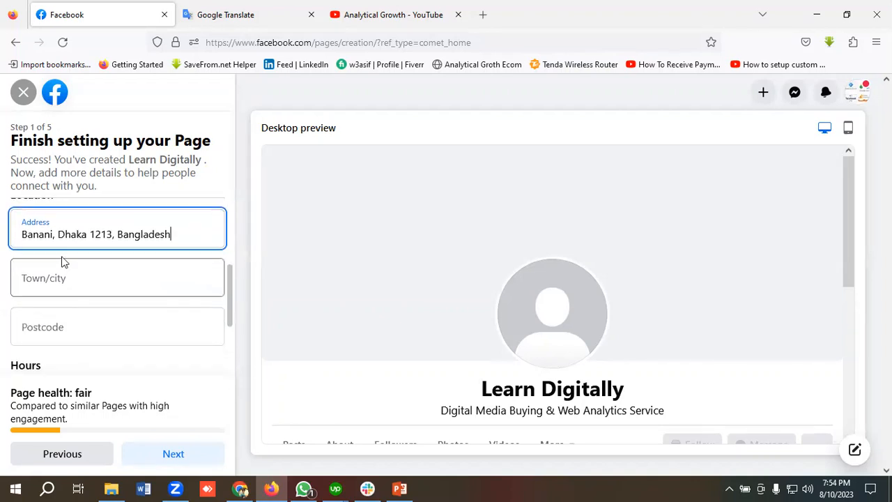
pyautogui.click(61, 278)
pyautogui.write('Ban')
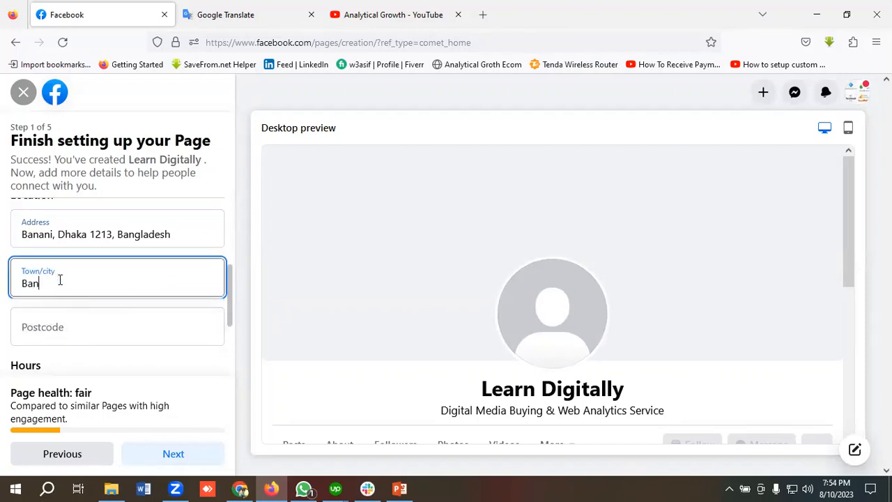
pyautogui.write('ani')
pyautogui.click(68, 325)
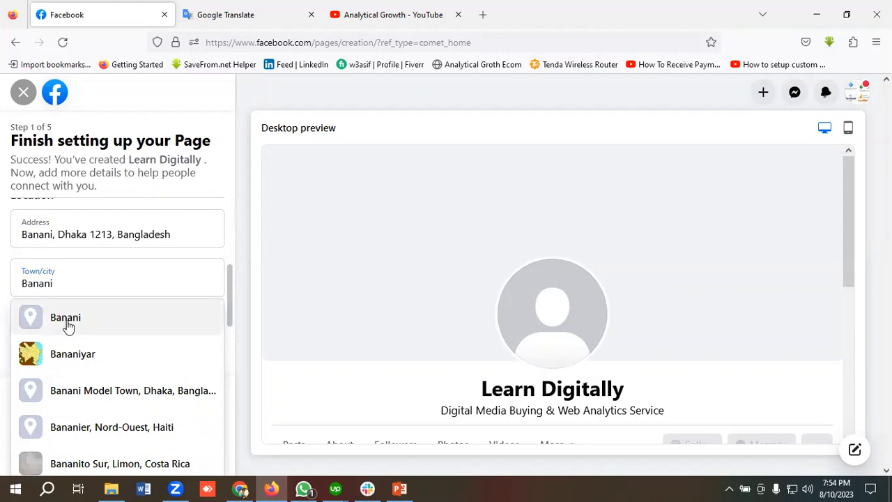
# Enter the postcode, set the hours to Always open, and continue to Step 2.
pyautogui.scroll(-1, 101, 293)
pyautogui.click(78, 272)
pyautogui.write('1')
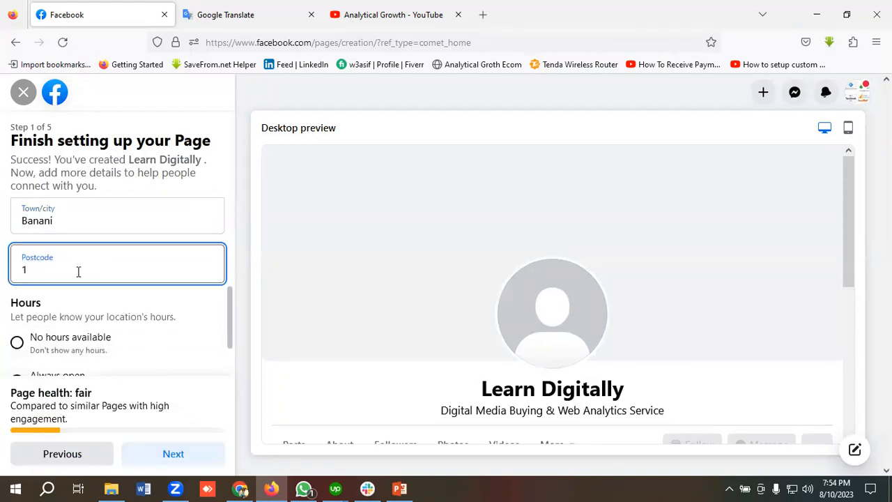
pyautogui.write('2132')
pyautogui.press('BackSpace')
pyautogui.scroll(-1, 78, 272)
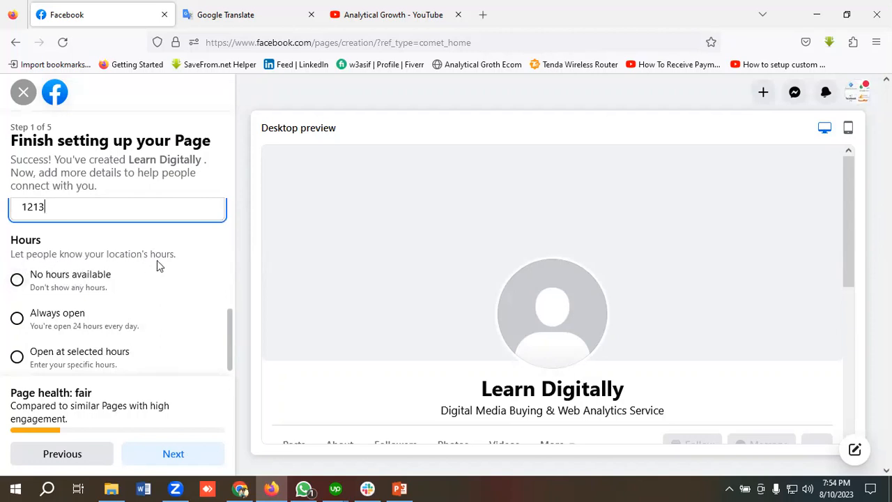
pyautogui.scroll(-1, 137, 276)
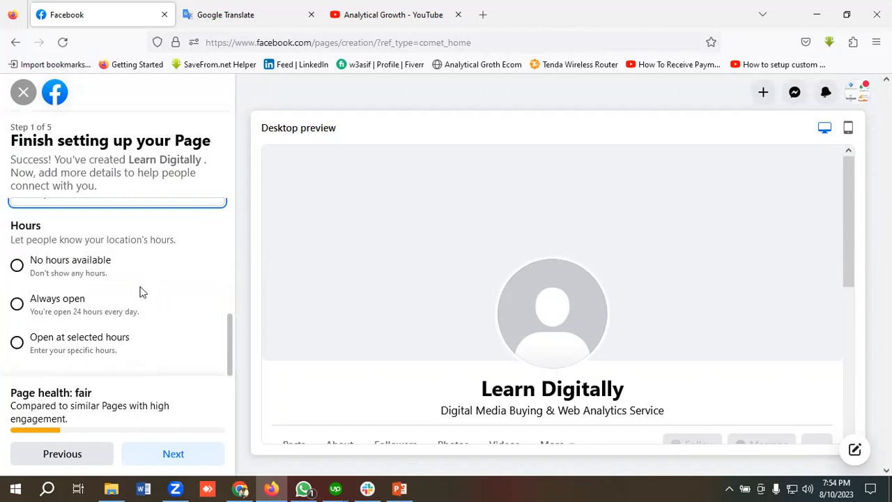
pyautogui.click(53, 309)
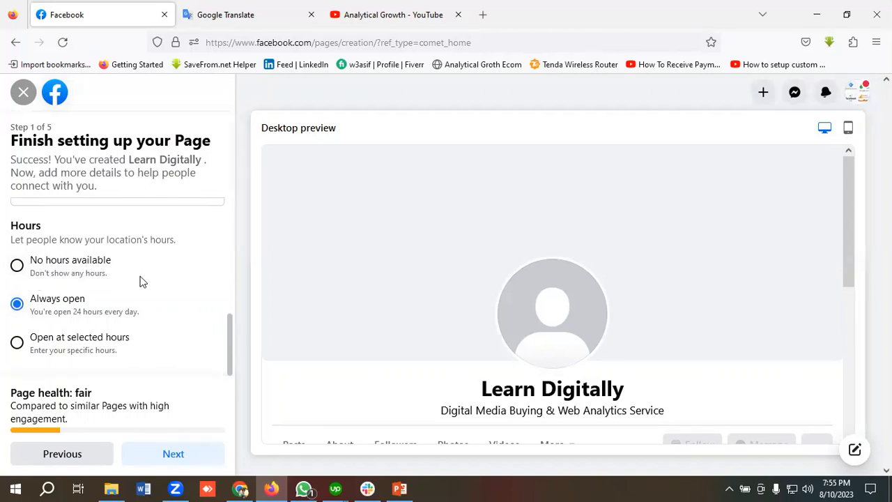
pyautogui.click(175, 456)
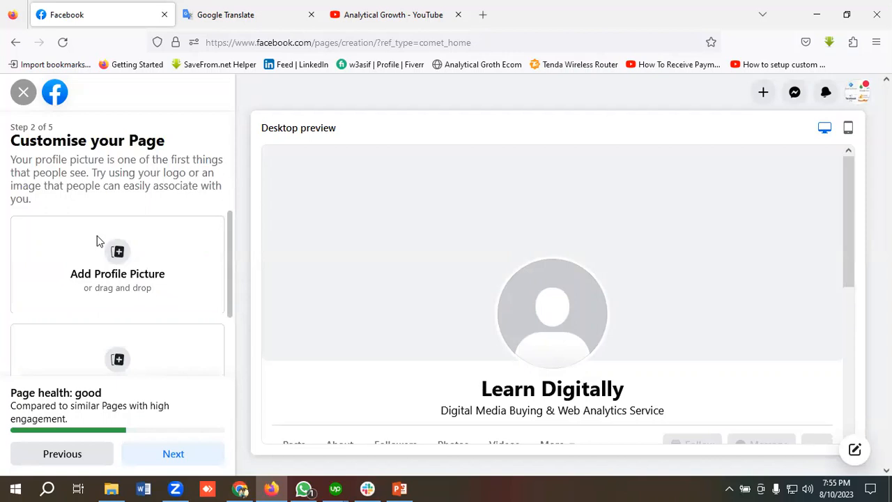
pyautogui.scroll(-2, 160, 251)
pyautogui.scroll(-1, 160, 251)
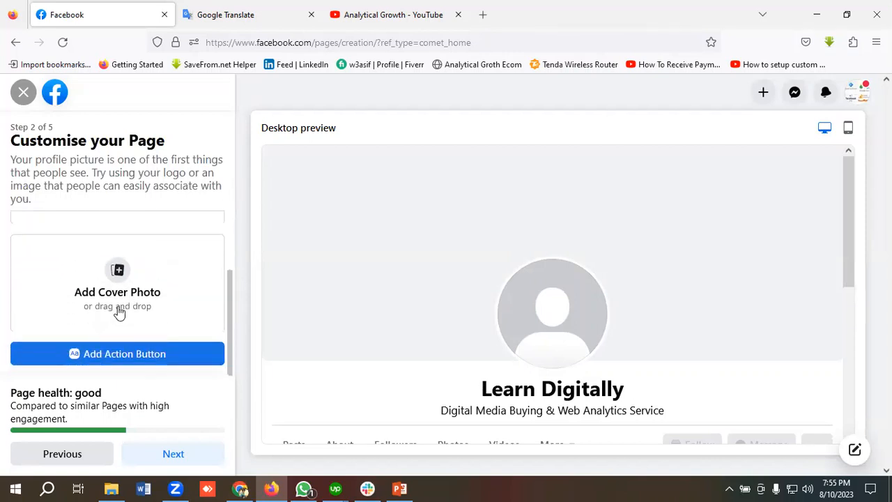
pyautogui.scroll(3, 166, 305)
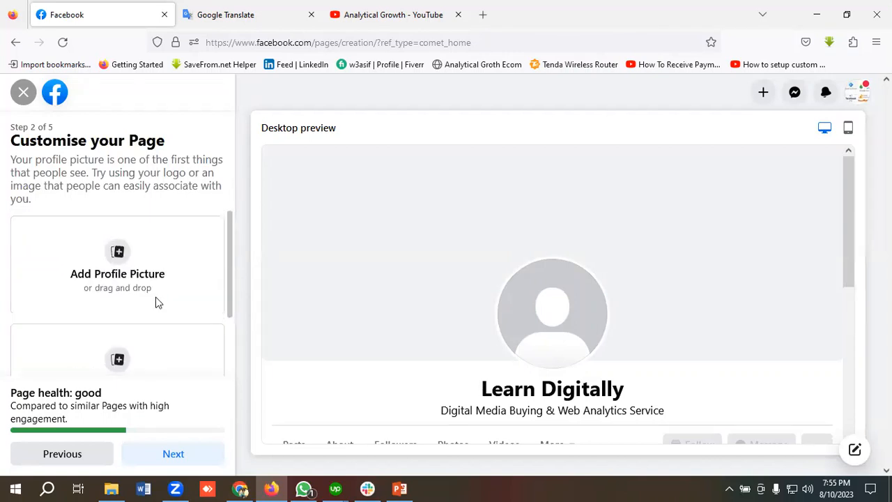
pyautogui.click(119, 253)
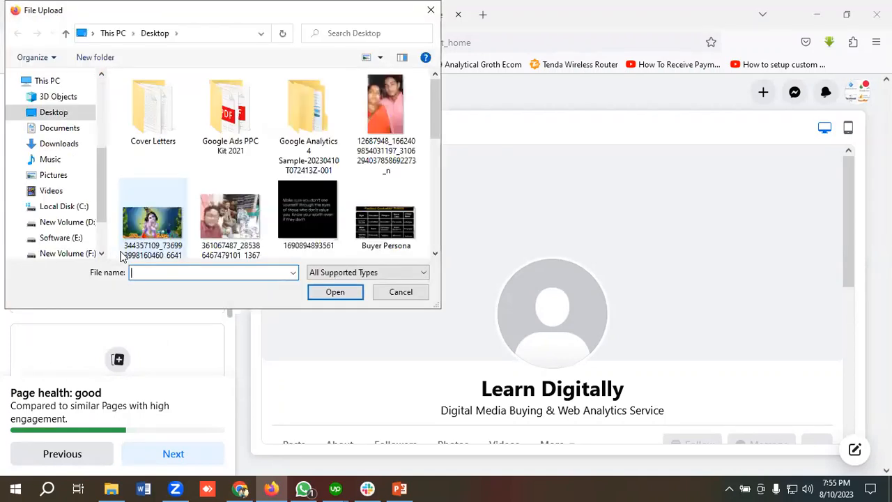
pyautogui.scroll(-1, 323, 187)
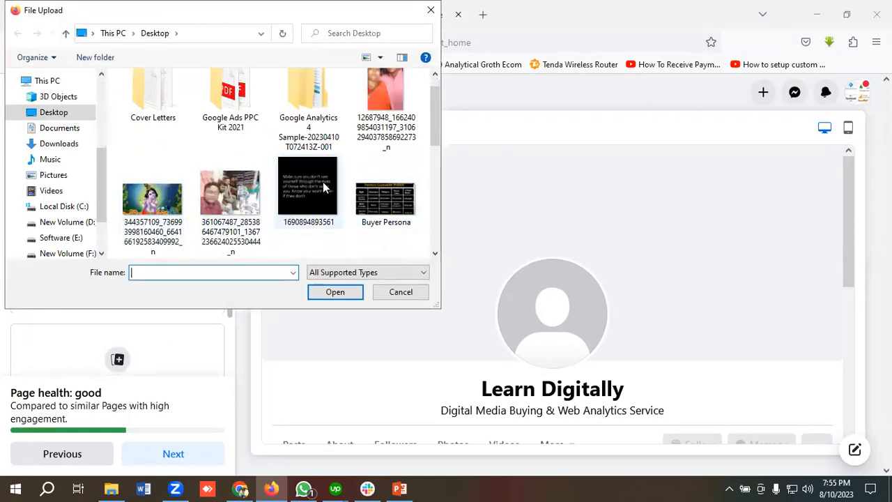
pyautogui.scroll(-3, 324, 187)
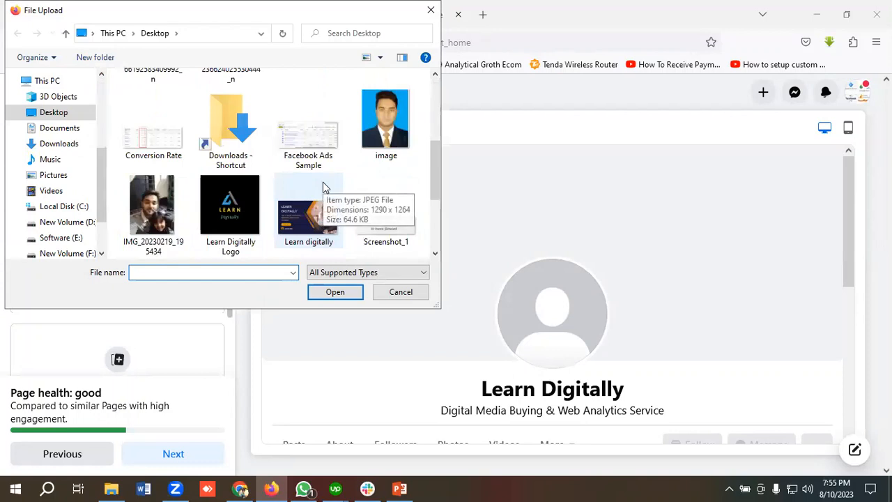
pyautogui.click(233, 209)
pyautogui.click(335, 293)
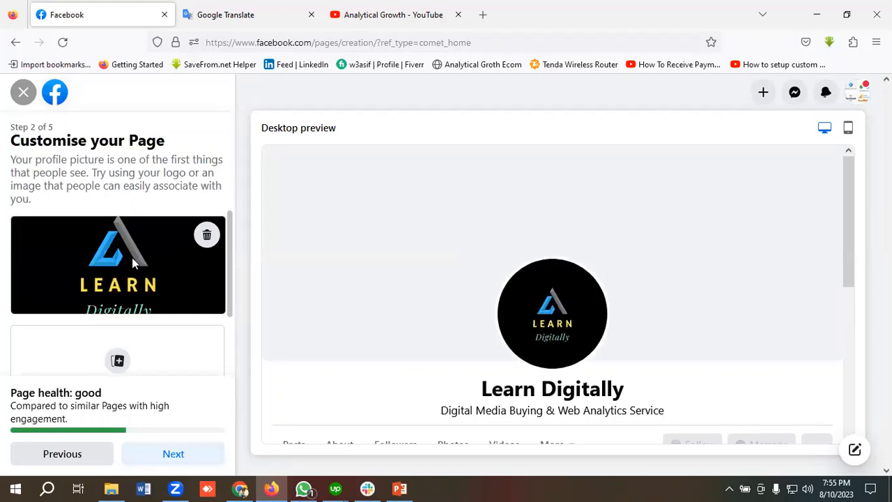
pyautogui.scroll(-2, 132, 257)
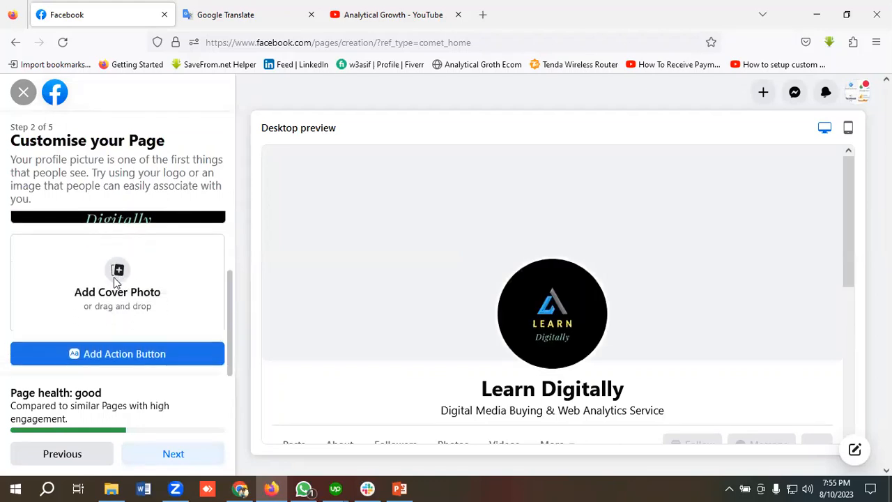
# Upload the Learn digitally banner image as the Page's cover photo.
pyautogui.click(116, 281)
pyautogui.scroll(-5, 307, 230)
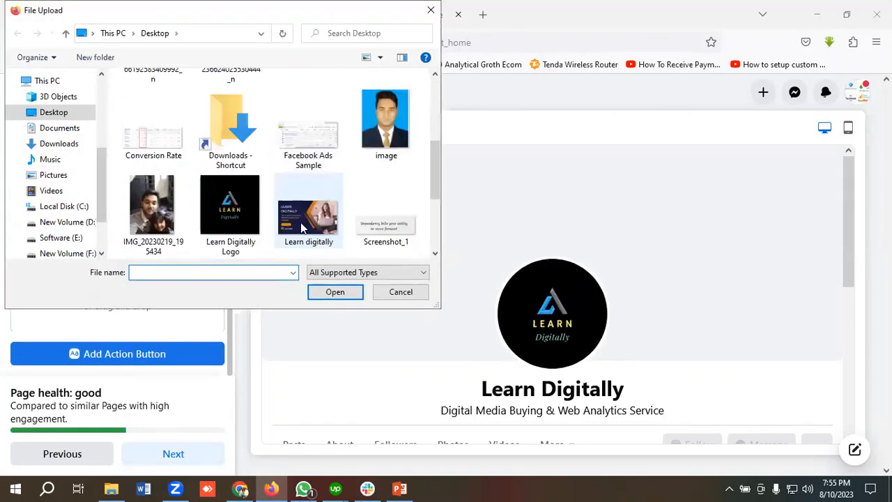
pyautogui.click(306, 220)
pyautogui.click(334, 292)
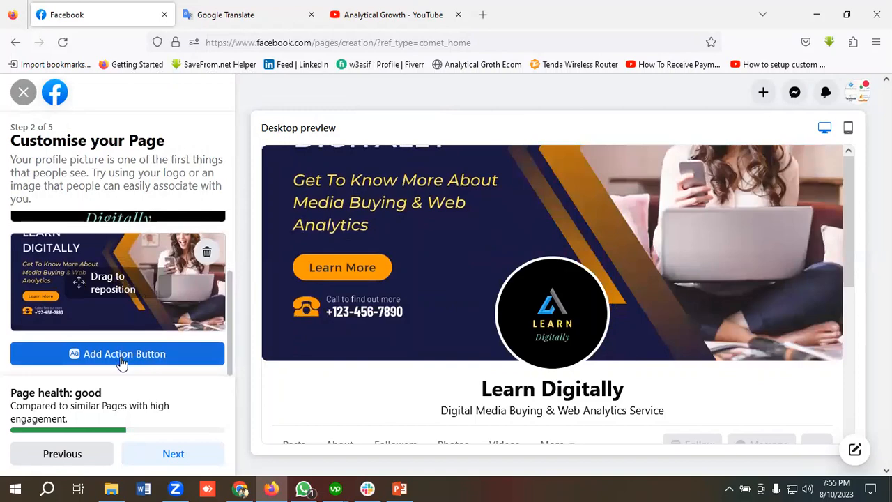
pyautogui.click(123, 359)
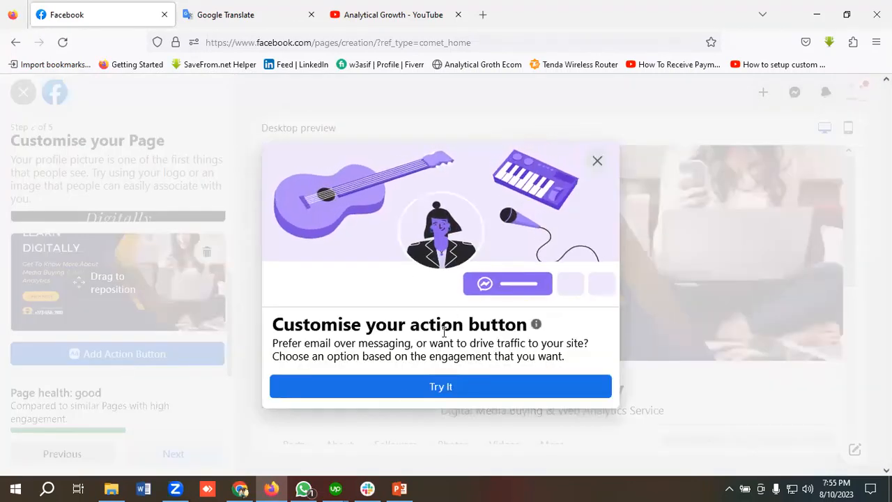
# Browse the available action button options, then close them without adding one.
pyautogui.click(430, 395)
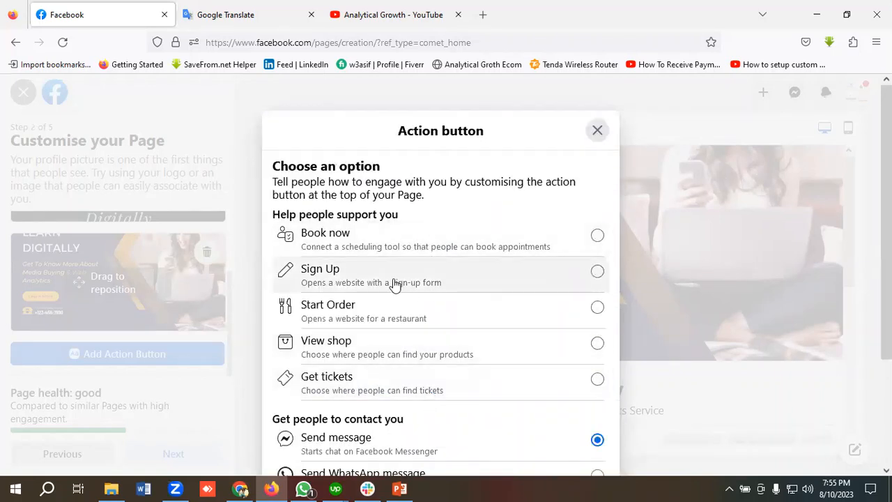
pyautogui.scroll(-2, 392, 277)
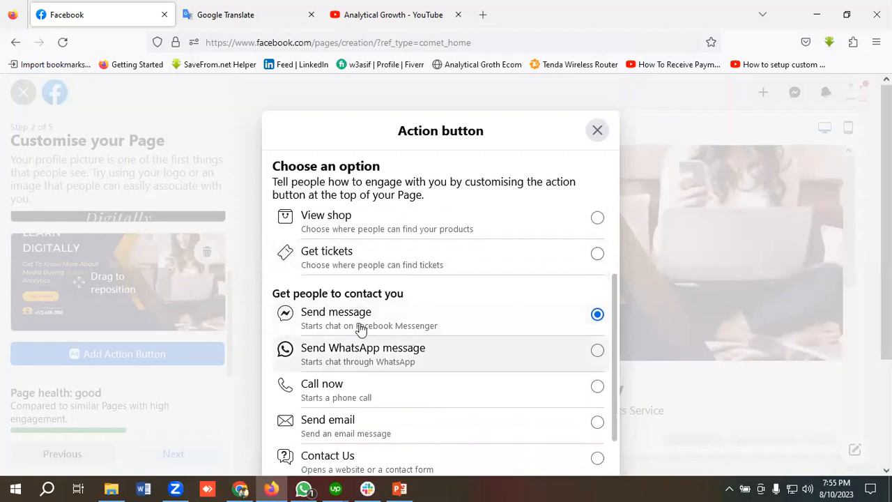
pyautogui.scroll(-2, 401, 322)
pyautogui.scroll(-1, 394, 317)
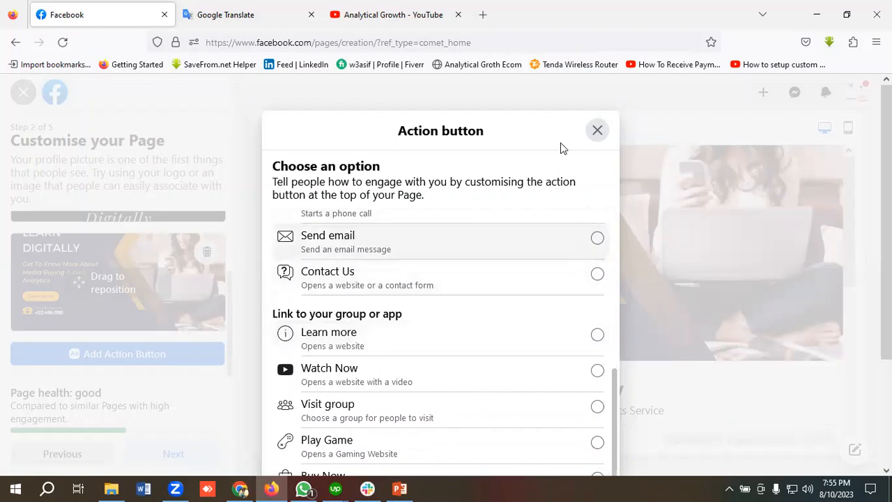
pyautogui.click(597, 132)
pyautogui.scroll(-3, 517, 224)
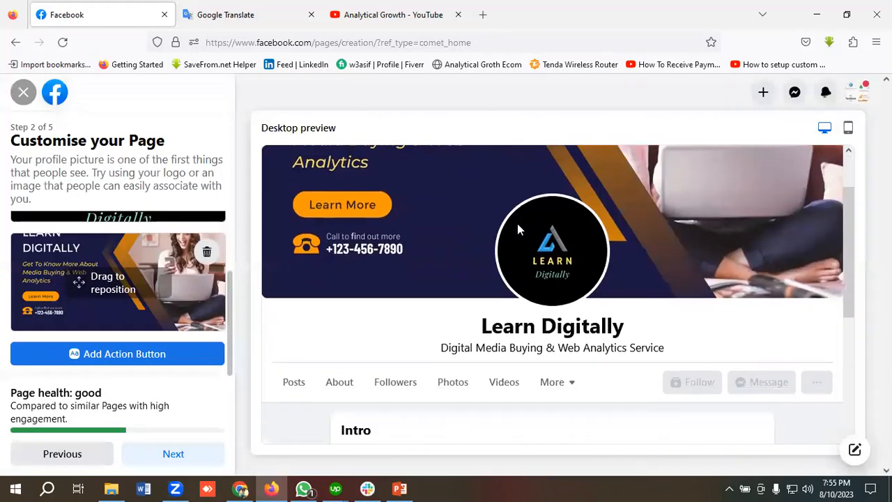
# Advance past customisation, skip the Connect WhatsApp step, and open the Invite Friends list.
pyautogui.click(173, 453)
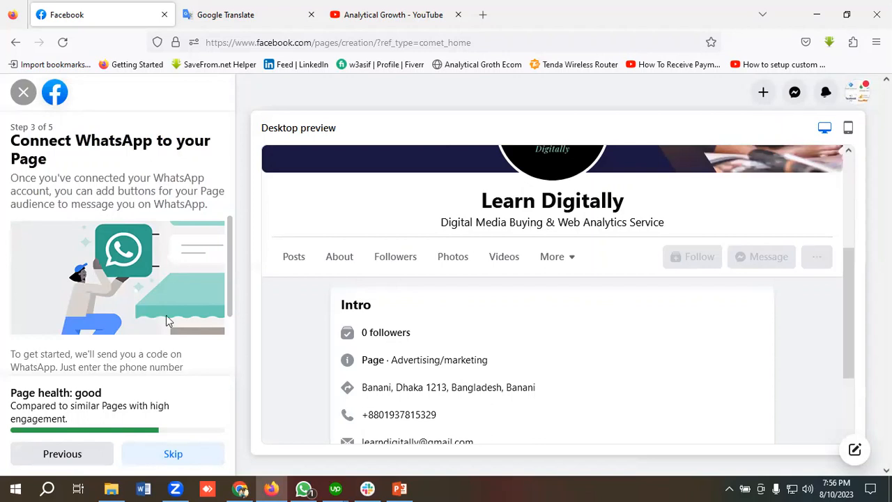
pyautogui.scroll(-2, 146, 259)
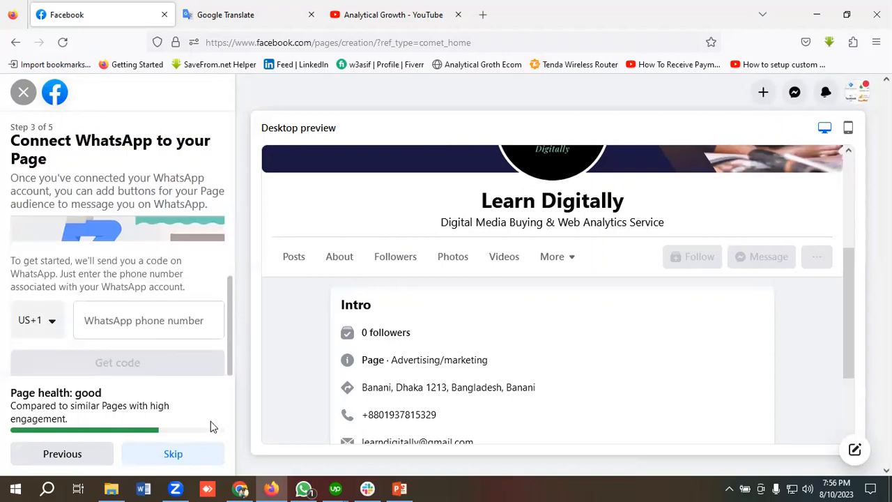
pyautogui.click(174, 455)
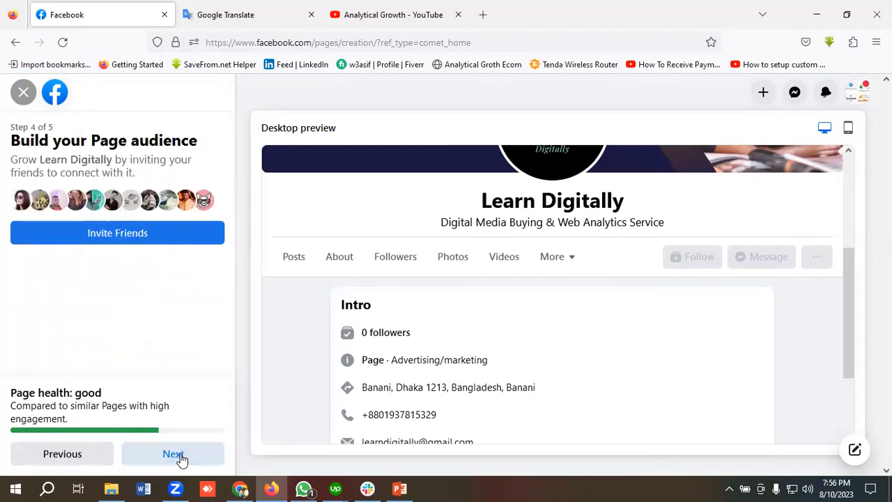
pyautogui.click(108, 237)
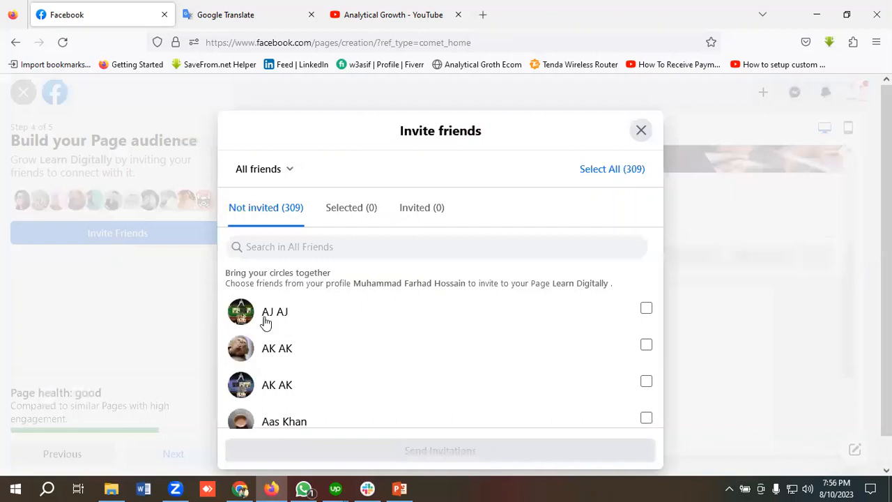
# Select 14 friends in the list and send them Page invitations.
pyautogui.click(646, 308)
pyautogui.scroll(-1, 628, 310)
pyautogui.click(645, 281)
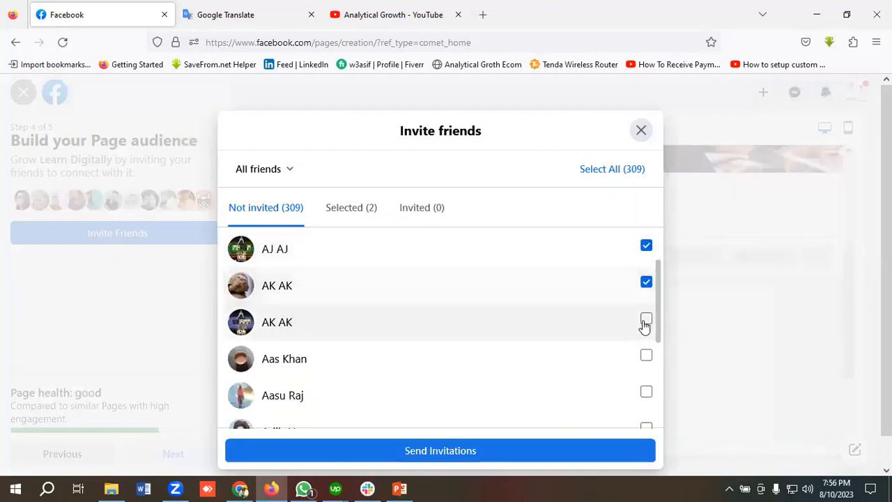
pyautogui.click(646, 317)
pyautogui.scroll(-2, 620, 314)
pyautogui.click(645, 268)
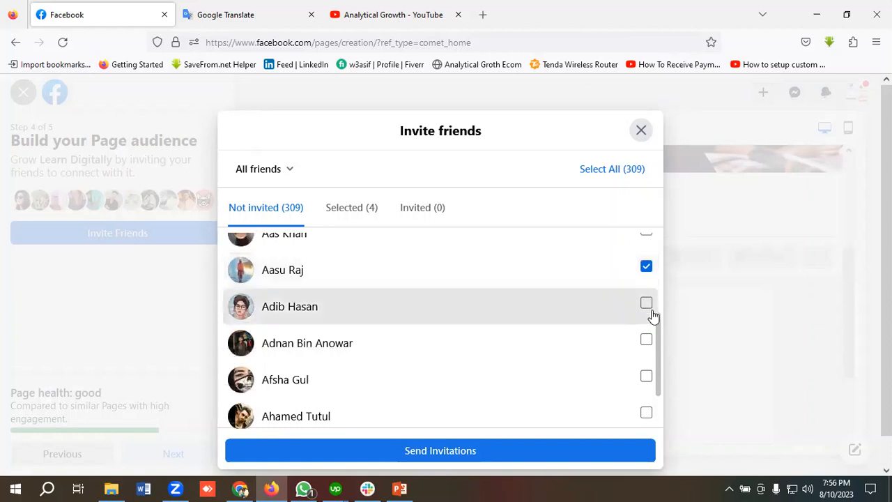
pyautogui.click(647, 304)
pyautogui.click(614, 339)
pyautogui.scroll(-1, 606, 331)
pyautogui.click(645, 315)
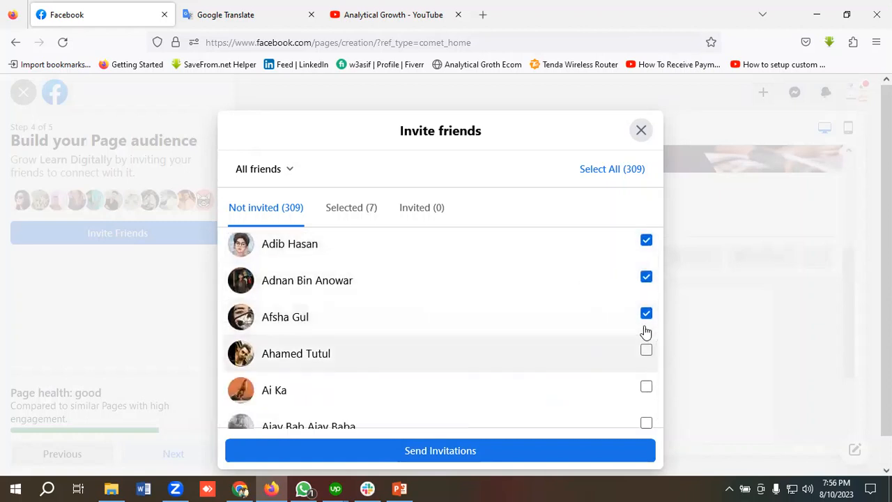
pyautogui.click(647, 349)
pyautogui.scroll(-1, 627, 325)
pyautogui.click(642, 325)
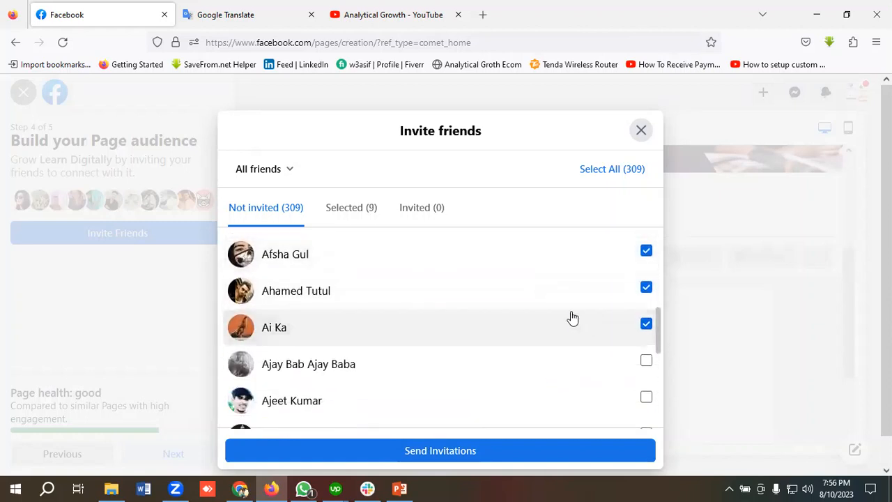
pyautogui.scroll(-2, 628, 321)
pyautogui.click(646, 308)
pyautogui.click(646, 345)
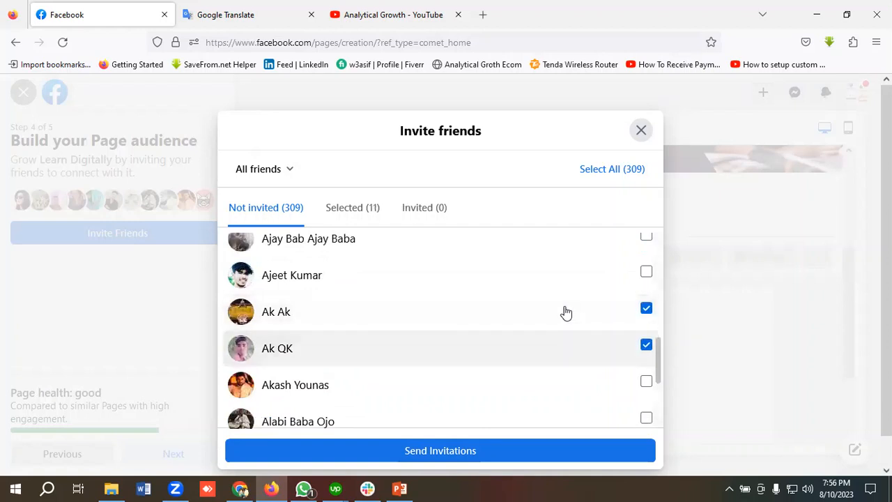
pyautogui.scroll(-2, 592, 320)
pyautogui.click(645, 293)
pyautogui.click(646, 256)
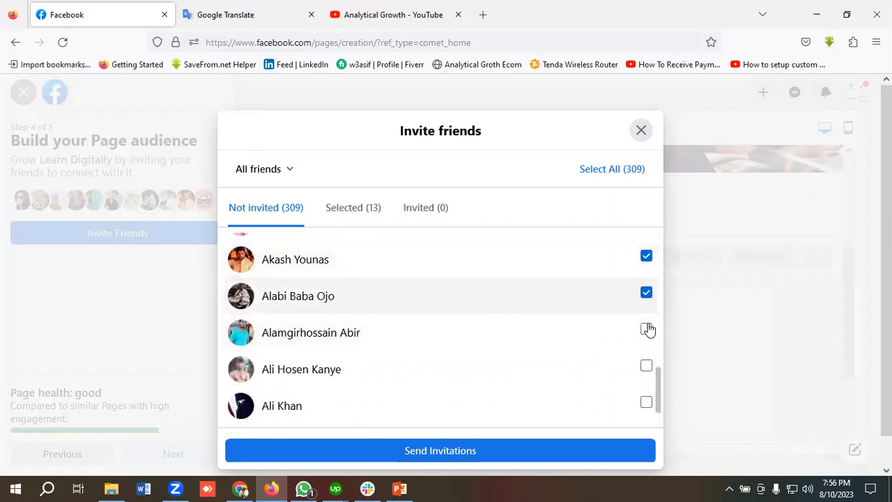
pyautogui.click(645, 329)
pyautogui.click(447, 450)
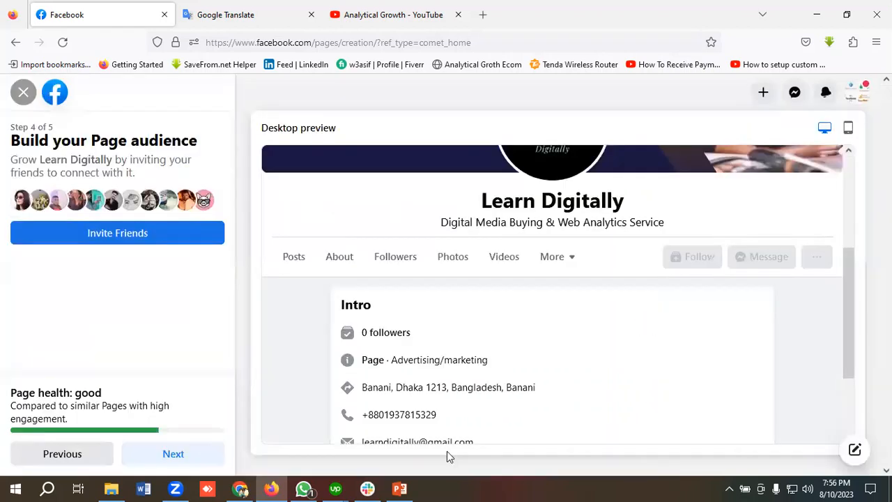
# Continue to Step 5 of 5, Stay informed about your Page.
pyautogui.scroll(1, 455, 271)
pyautogui.scroll(-2, 455, 271)
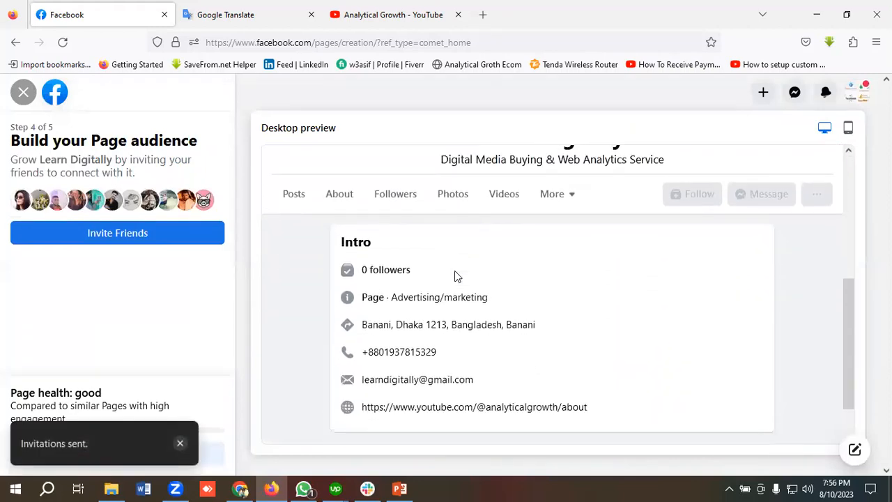
pyautogui.scroll(4, 455, 271)
pyautogui.scroll(-3, 455, 272)
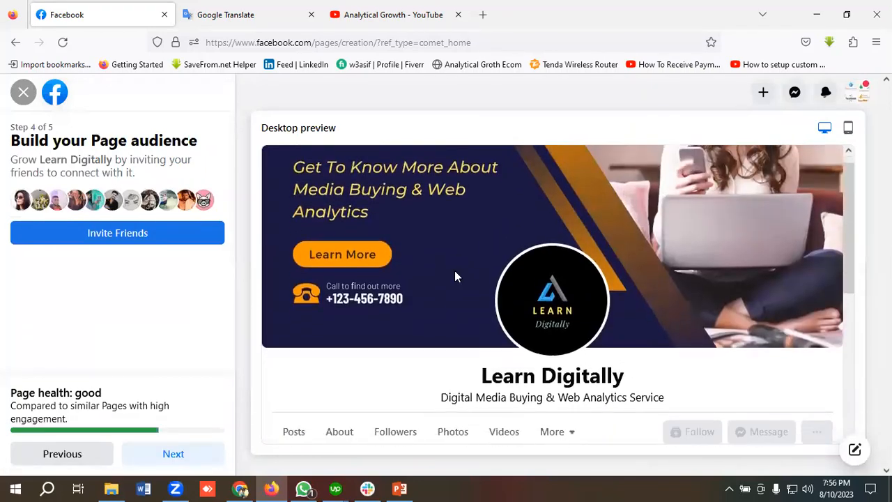
pyautogui.scroll(-1, 455, 272)
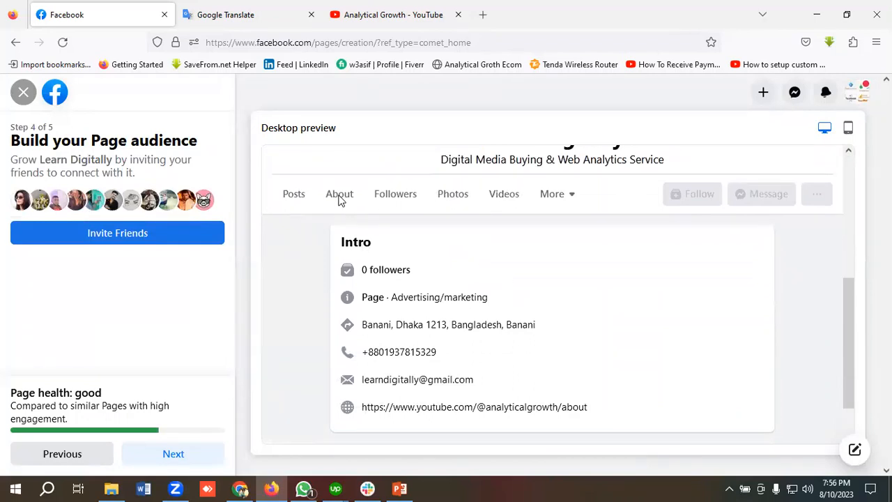
pyautogui.click(181, 454)
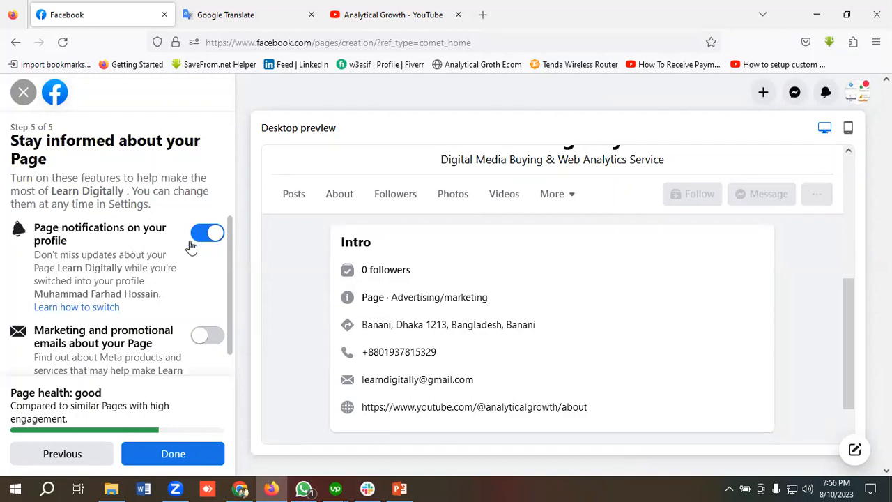
# Leave notifications on and finish setup to reach the live Learn Digitally Page.
pyautogui.scroll(-1, 153, 301)
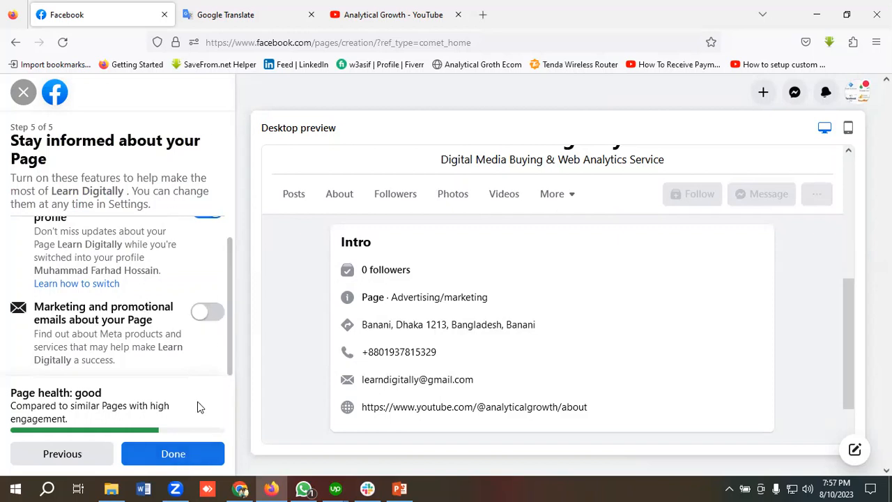
pyautogui.click(179, 454)
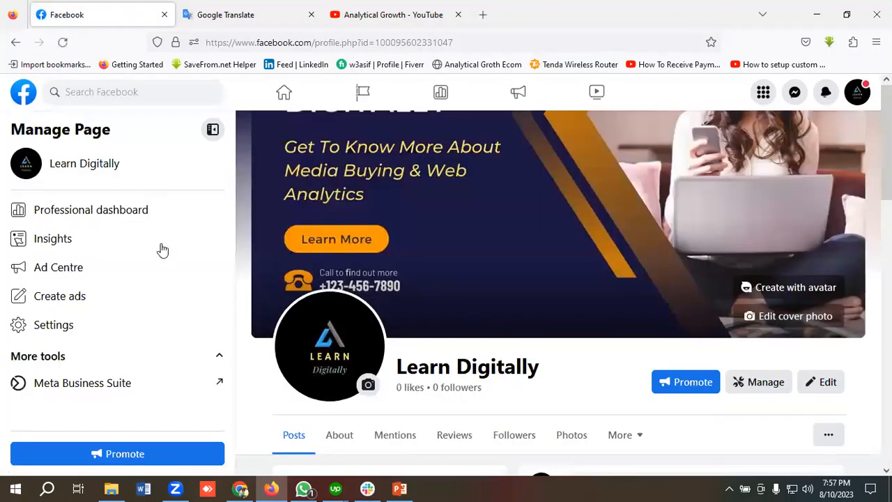
# Dismiss the 'Welcome to your new Page' message with Not Now.
pyautogui.scroll(-2, 163, 249)
pyautogui.scroll(-2, 411, 251)
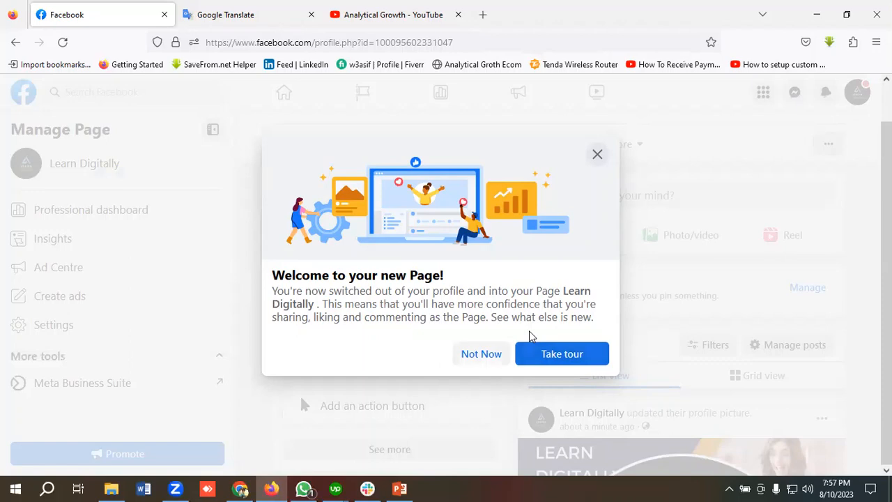
pyautogui.click(481, 354)
# Open a Public welcome-post composer for the Learn Digitally Page.
pyautogui.scroll(-2, 453, 302)
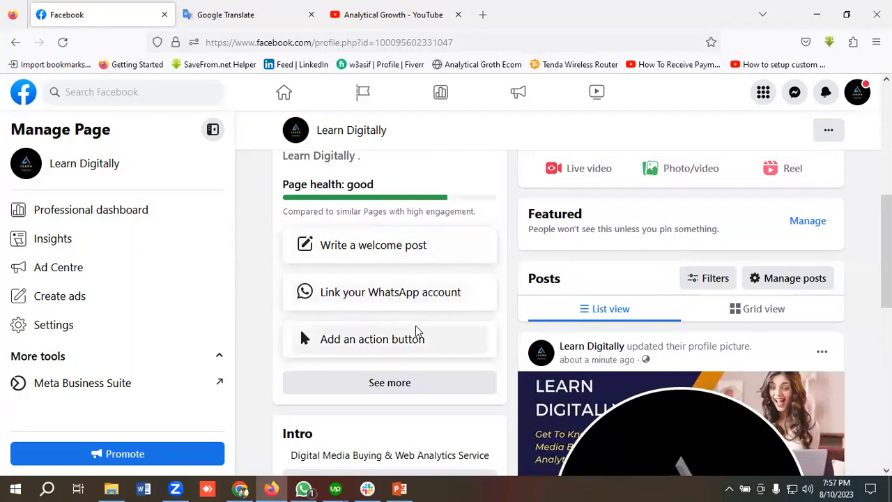
pyautogui.scroll(2, 401, 334)
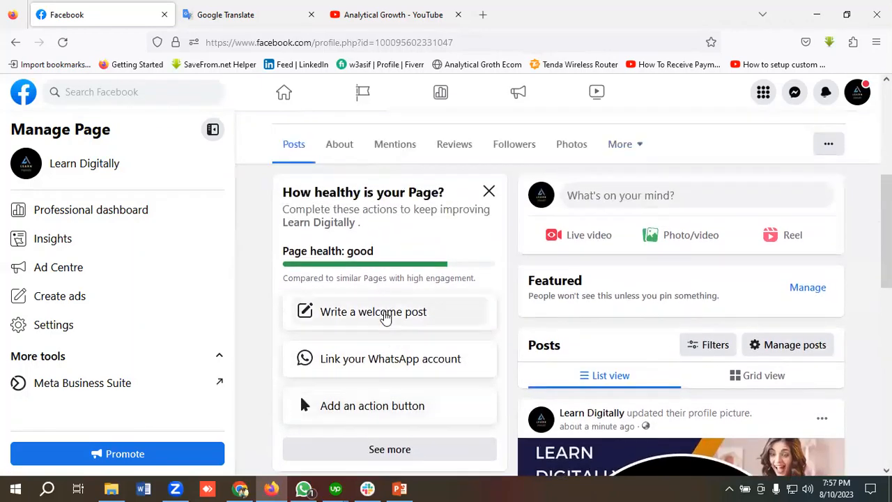
pyautogui.click(386, 318)
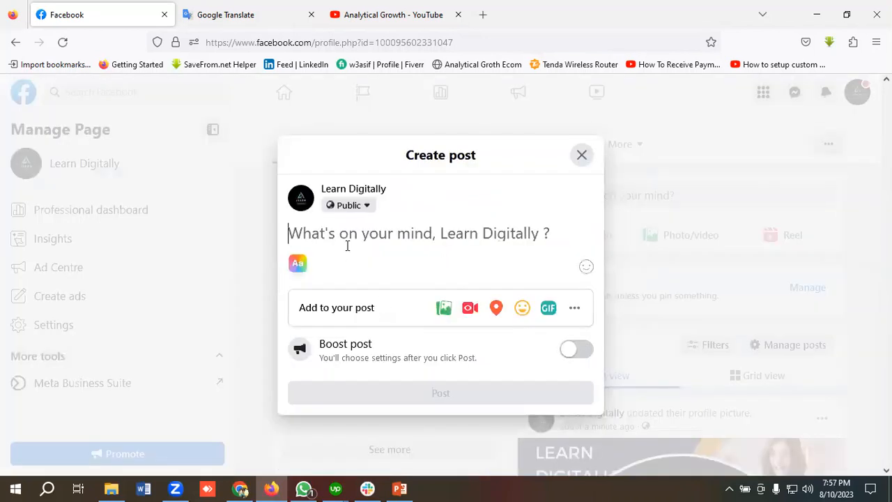
pyautogui.write('Welcome To Our Page')
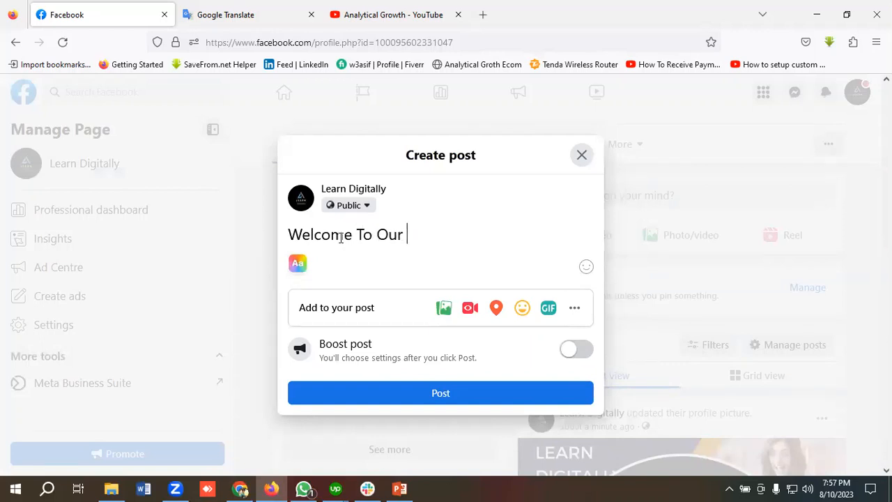
pyautogui.click(442, 401)
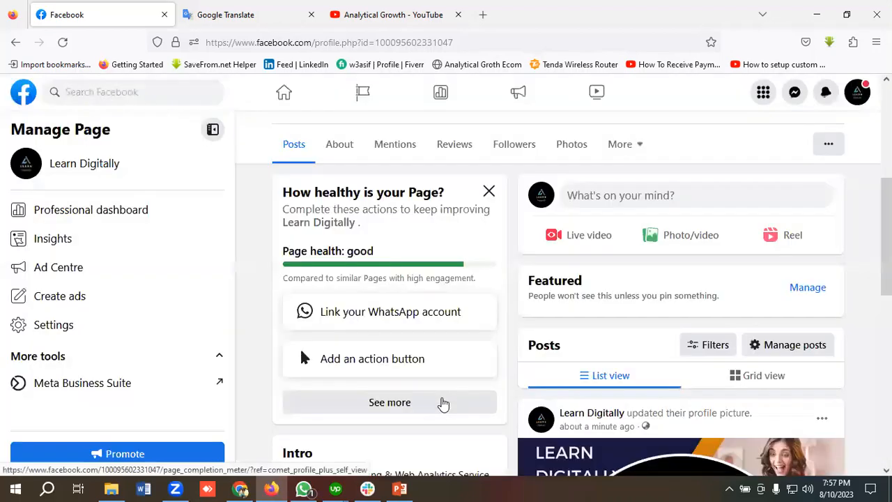
pyautogui.scroll(-5, 642, 274)
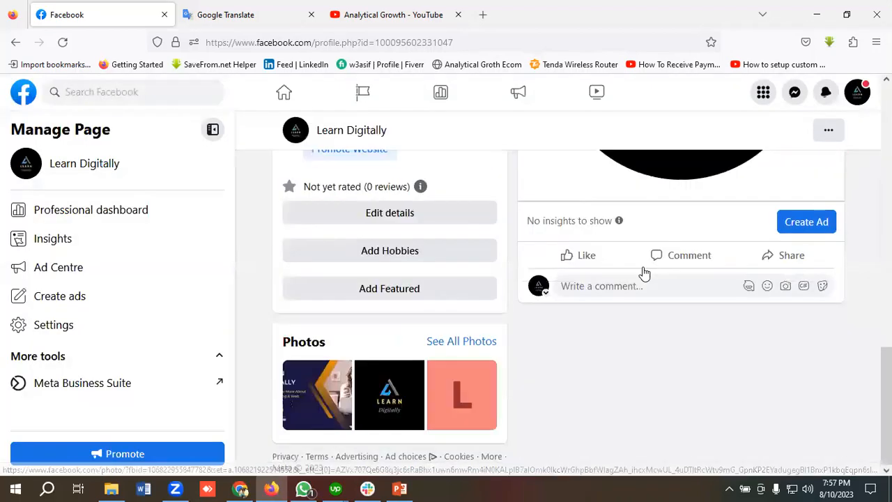
pyautogui.scroll(6, 643, 274)
pyautogui.scroll(4, 645, 274)
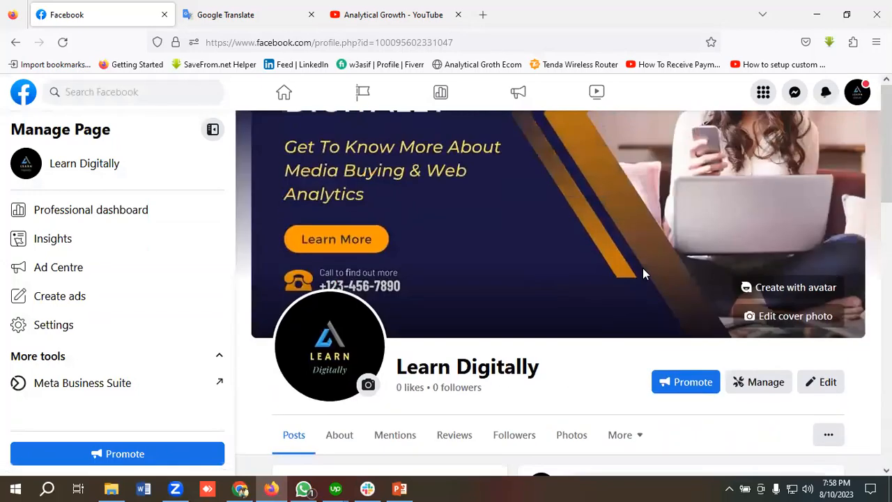
# Reload the Learn Digitally Page and scroll down to its Intro.
pyautogui.click(63, 42)
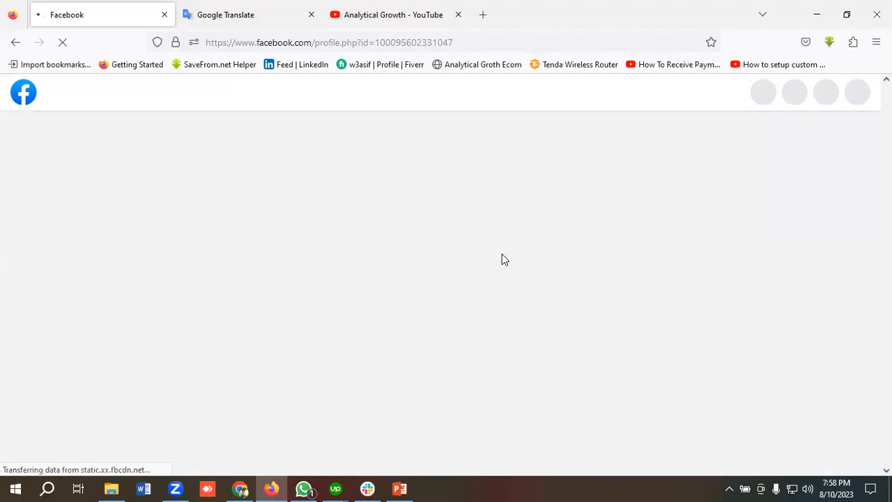
pyautogui.scroll(-3, 516, 263)
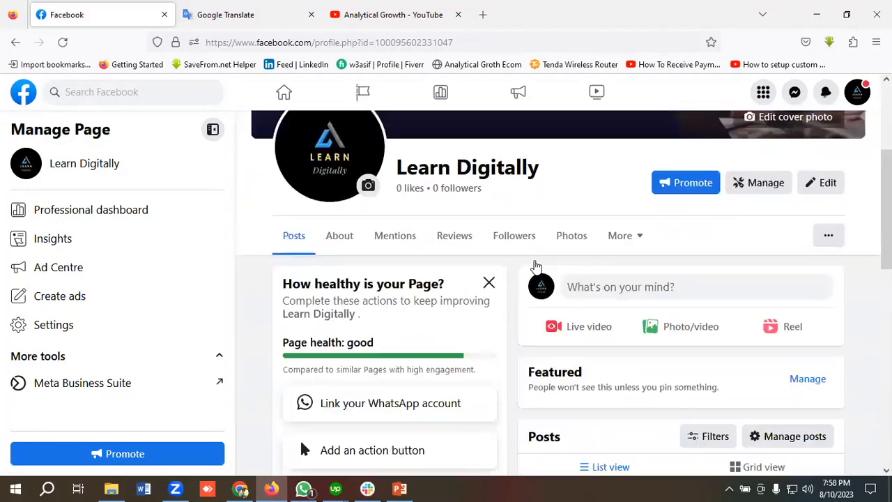
pyautogui.scroll(-5, 536, 263)
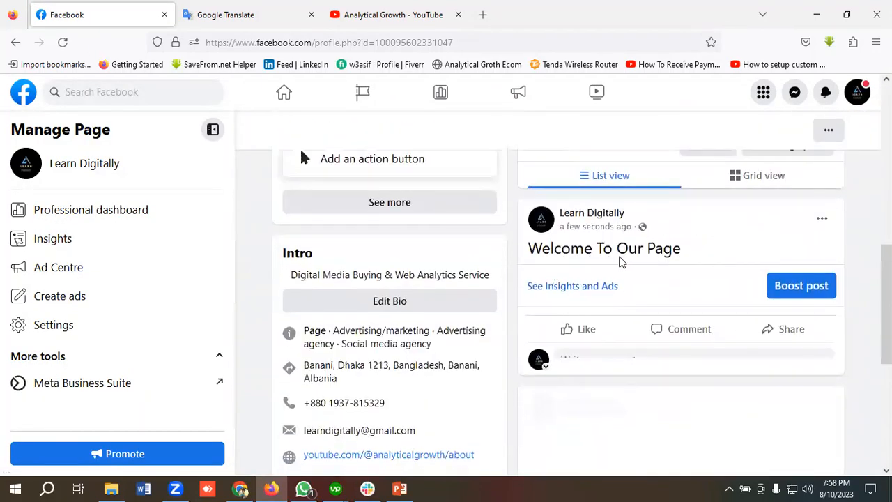
pyautogui.scroll(1, 432, 287)
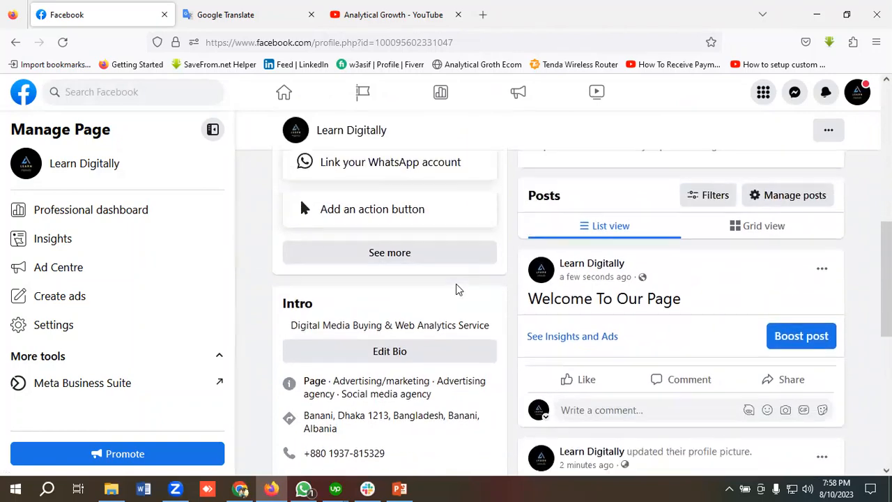
pyautogui.scroll(-2, 456, 289)
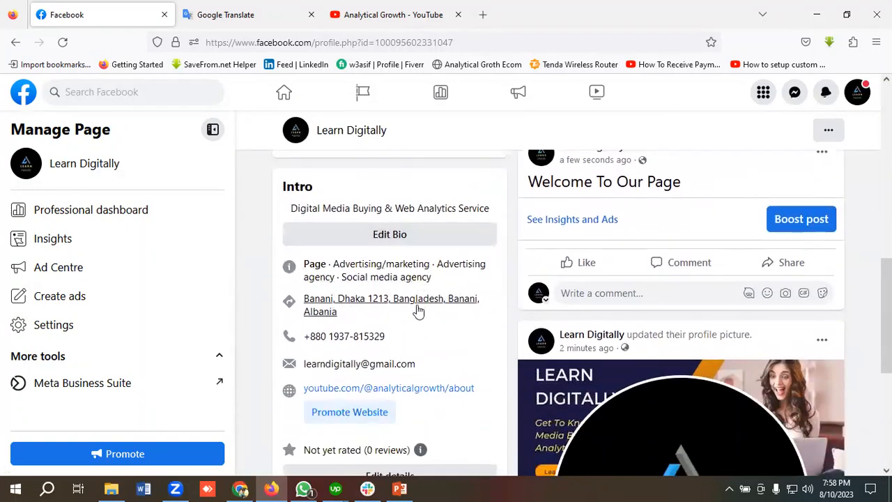
pyautogui.scroll(-1, 390, 300)
pyautogui.scroll(-1, 450, 299)
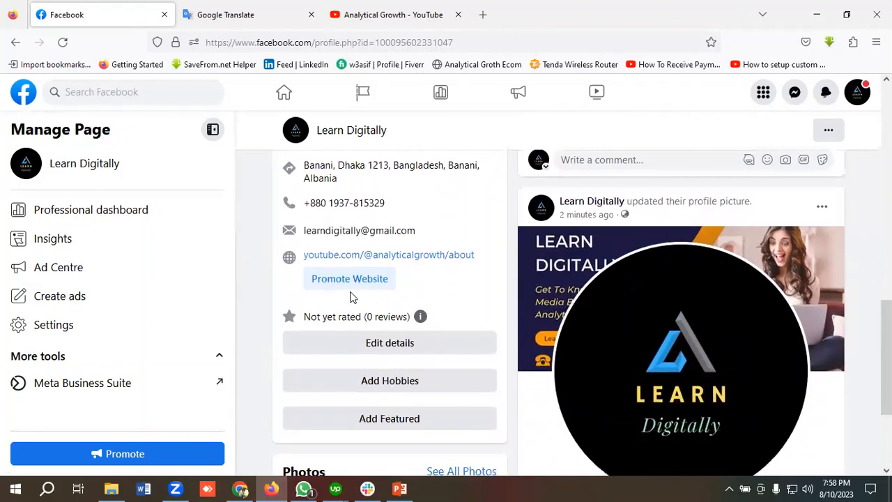
pyautogui.scroll(-2, 439, 285)
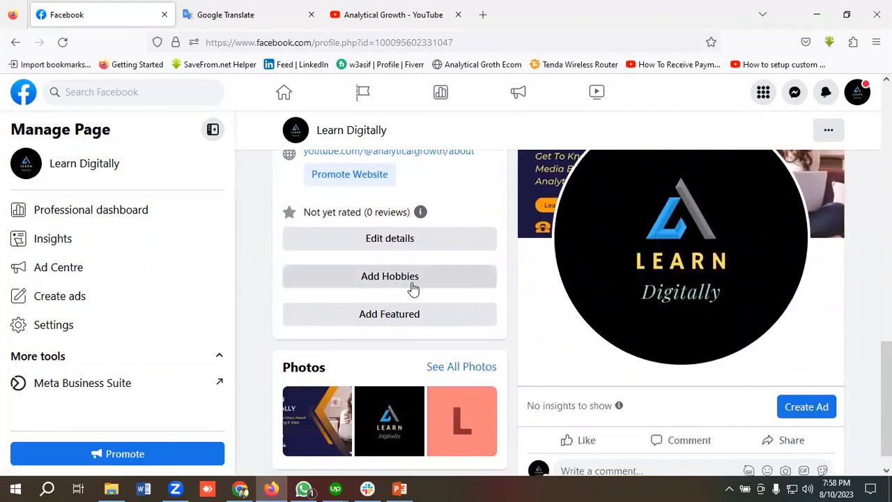
# Review the Page's contact info, basic info, website and social links in Edit details, then close it.
pyautogui.click(421, 239)
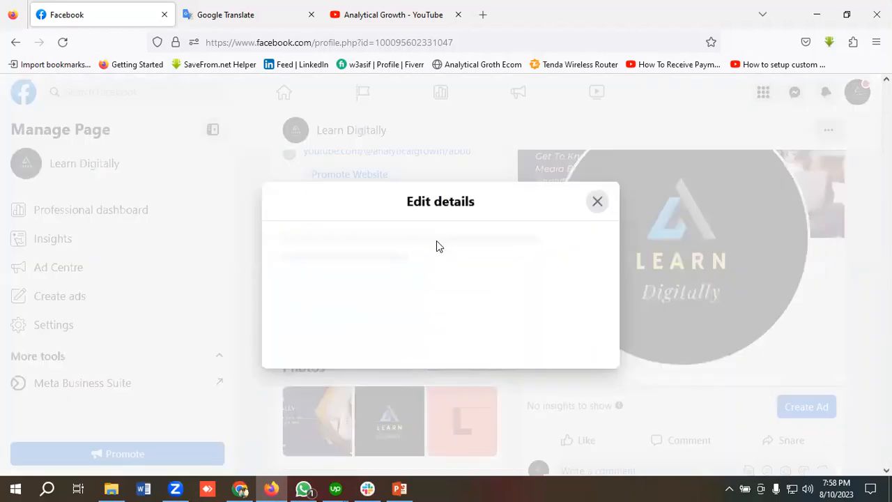
pyautogui.scroll(-5, 383, 256)
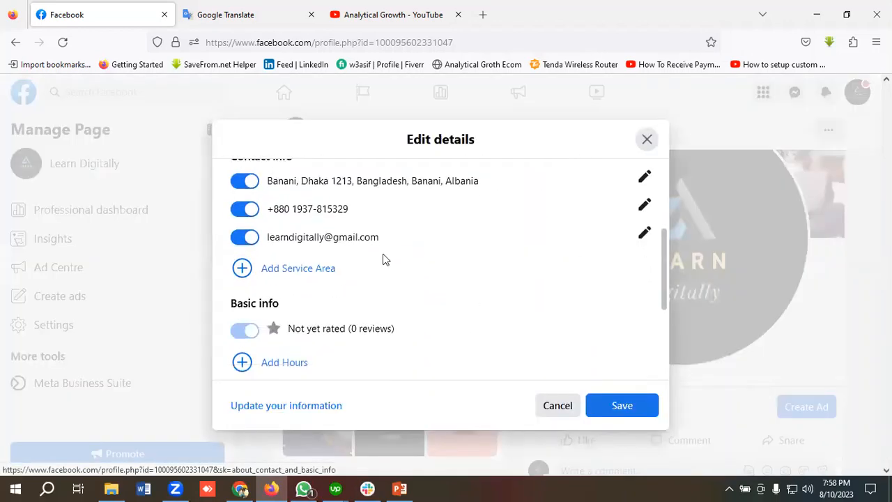
pyautogui.scroll(-2, 361, 251)
pyautogui.scroll(2, 361, 251)
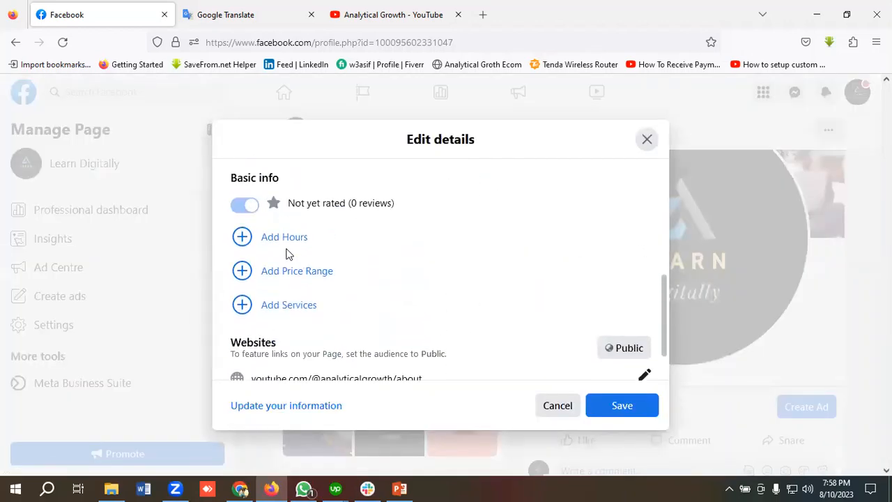
pyautogui.scroll(-1, 396, 276)
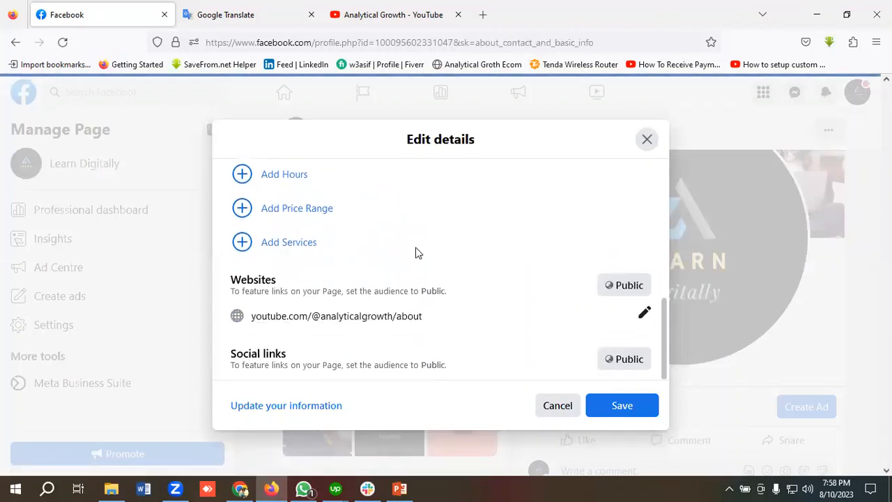
pyautogui.press('Escape')
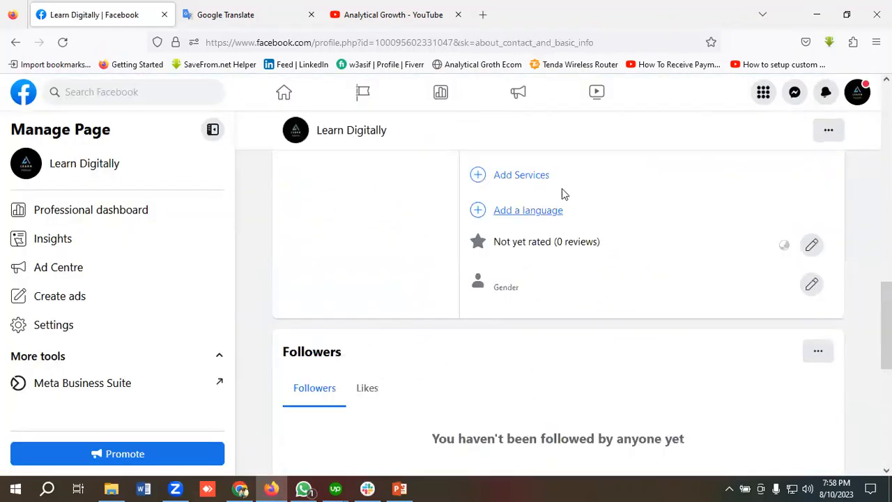
# Browse the Add Services options, then head to the home feed, triggering the Leave page? warning.
pyautogui.click(520, 175)
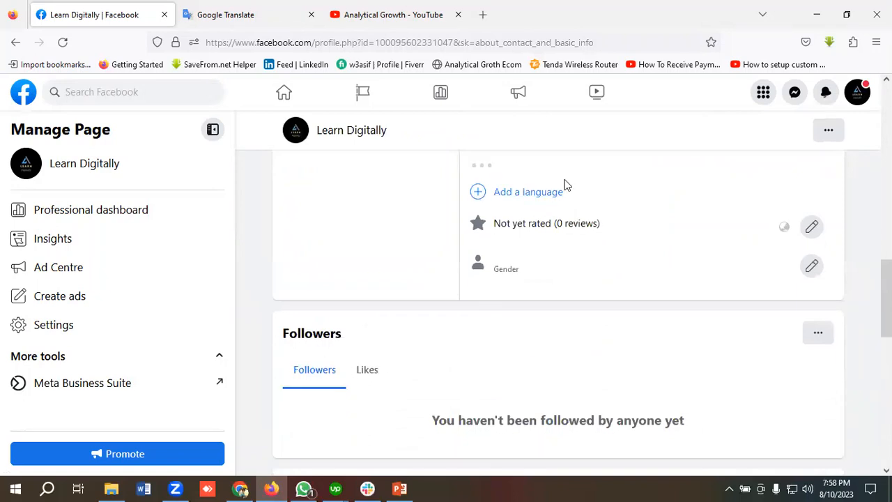
pyautogui.scroll(3, 597, 245)
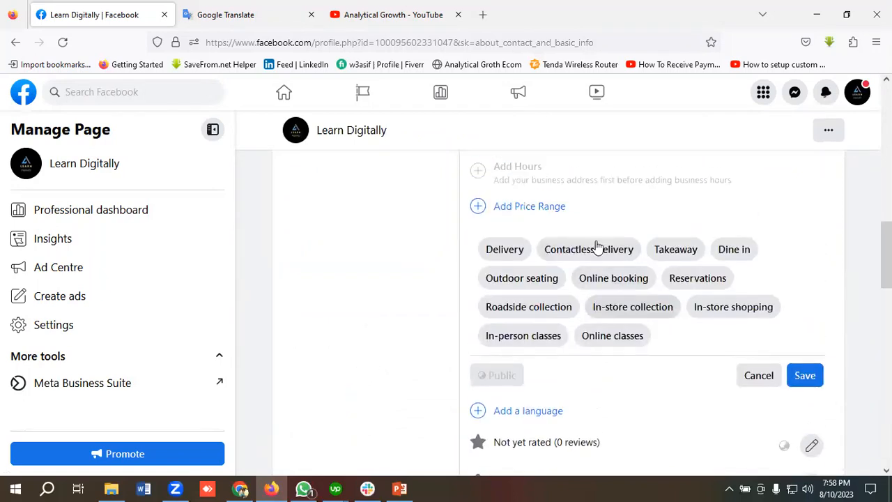
pyautogui.scroll(1, 598, 246)
pyautogui.scroll(-2, 597, 245)
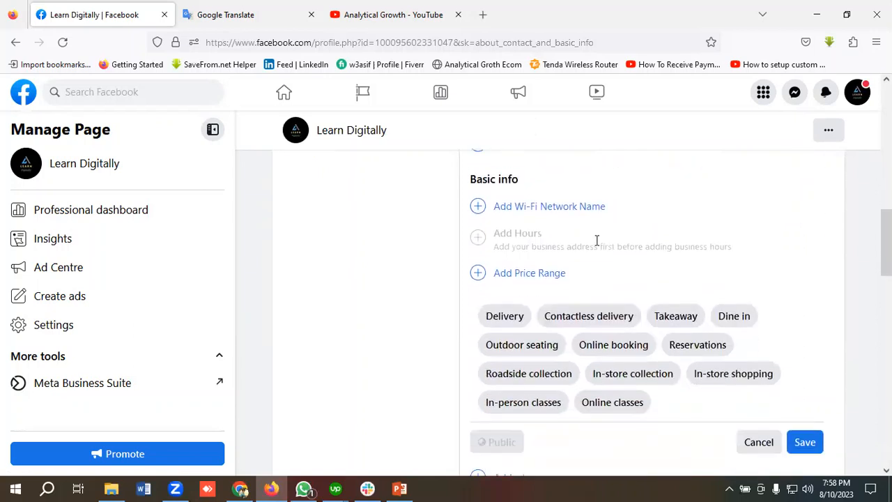
pyautogui.scroll(-1, 597, 243)
pyautogui.scroll(1, 597, 246)
pyautogui.scroll(-2, 597, 246)
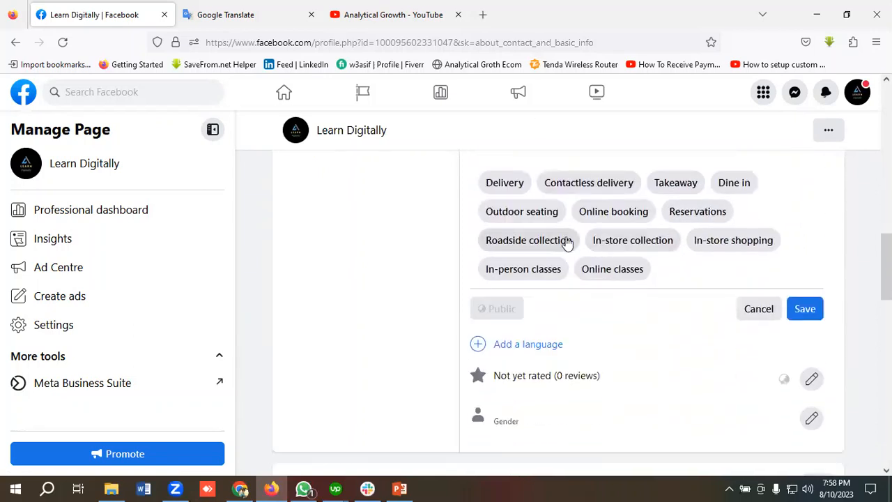
pyautogui.scroll(2, 563, 243)
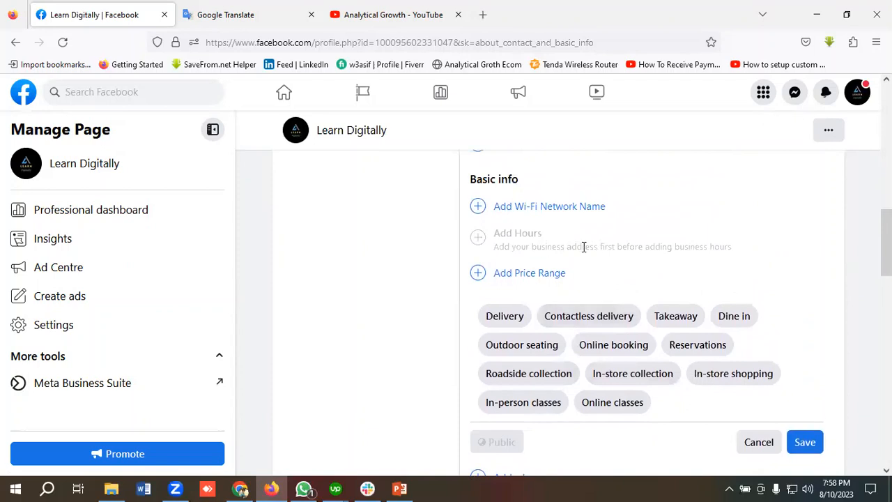
pyautogui.scroll(3, 584, 247)
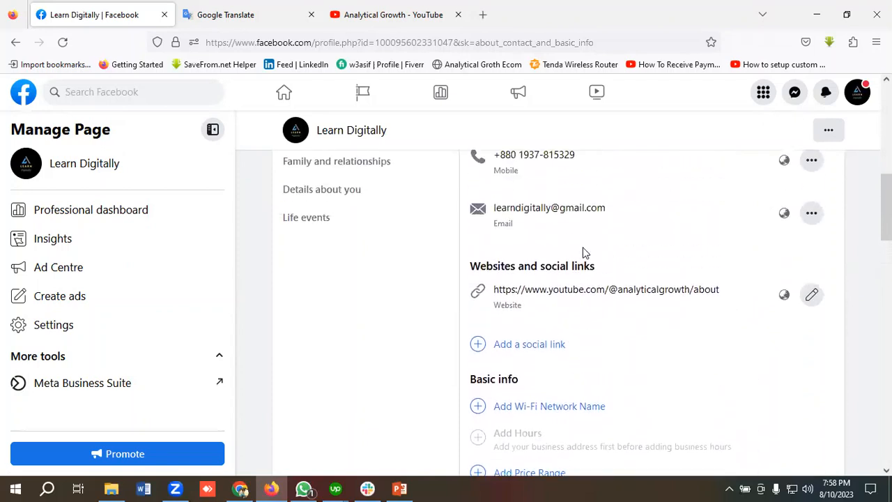
pyautogui.scroll(-1, 584, 252)
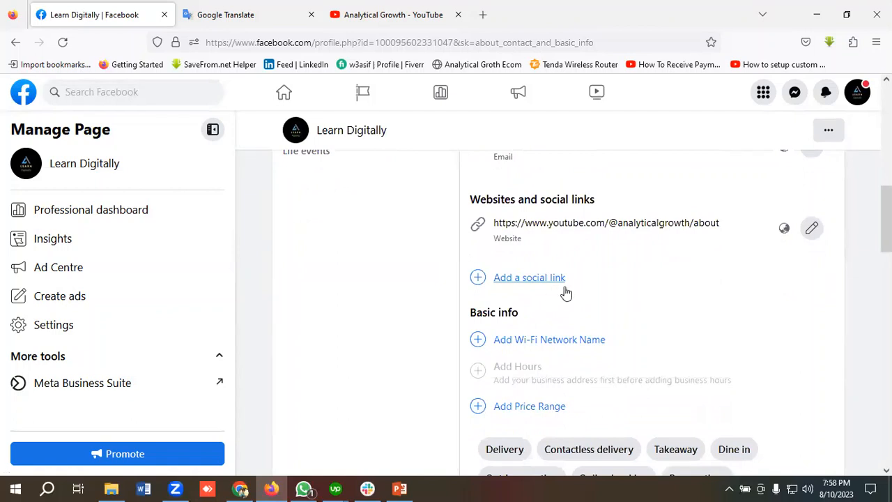
pyautogui.scroll(4, 568, 293)
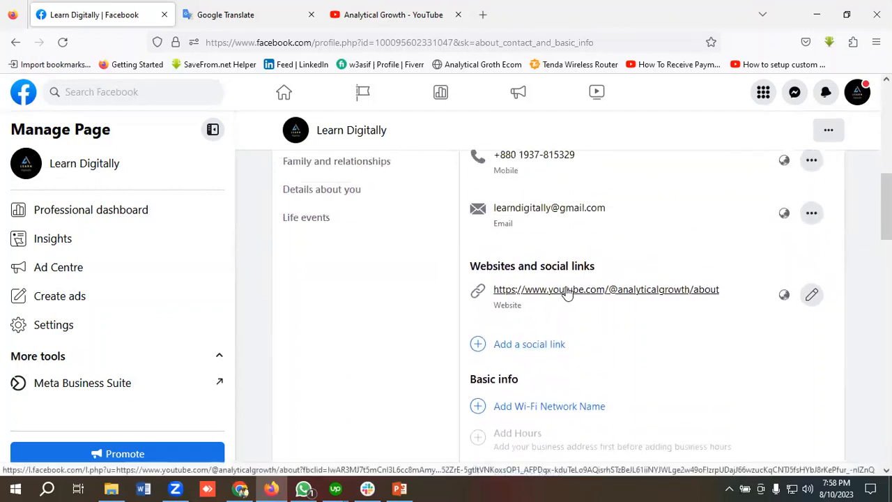
pyautogui.scroll(-9, 568, 291)
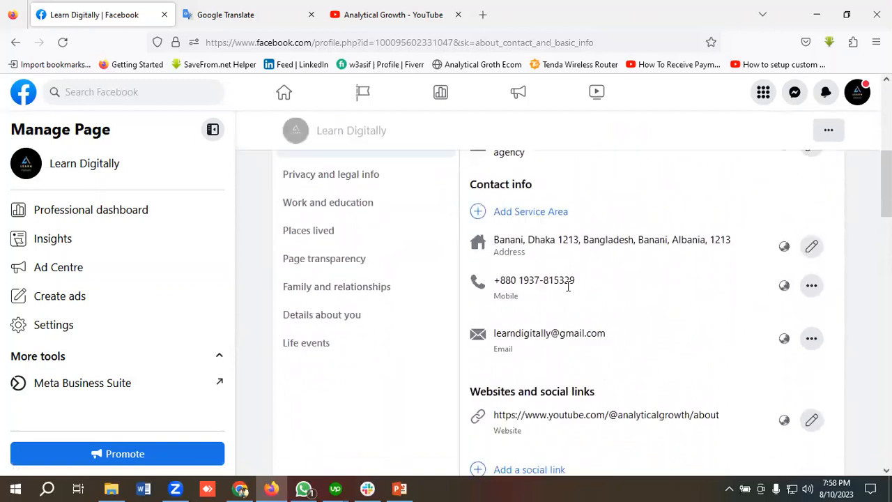
pyautogui.scroll(-4, 578, 288)
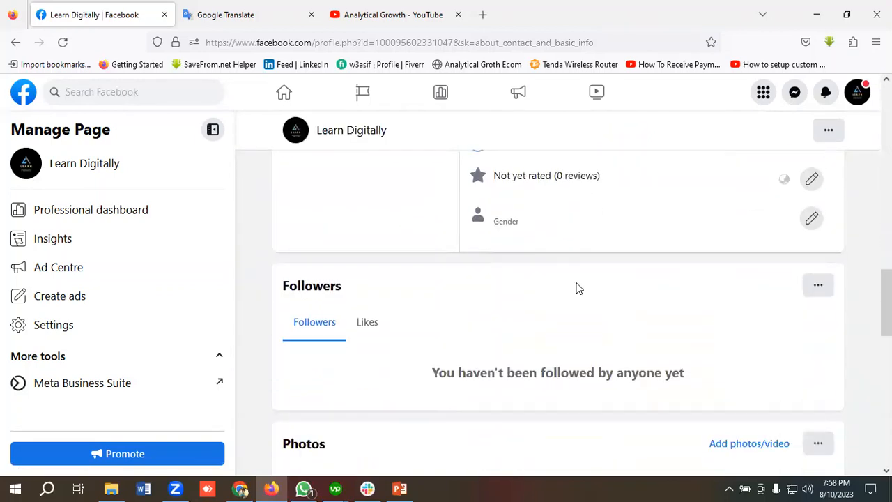
pyautogui.scroll(7, 578, 288)
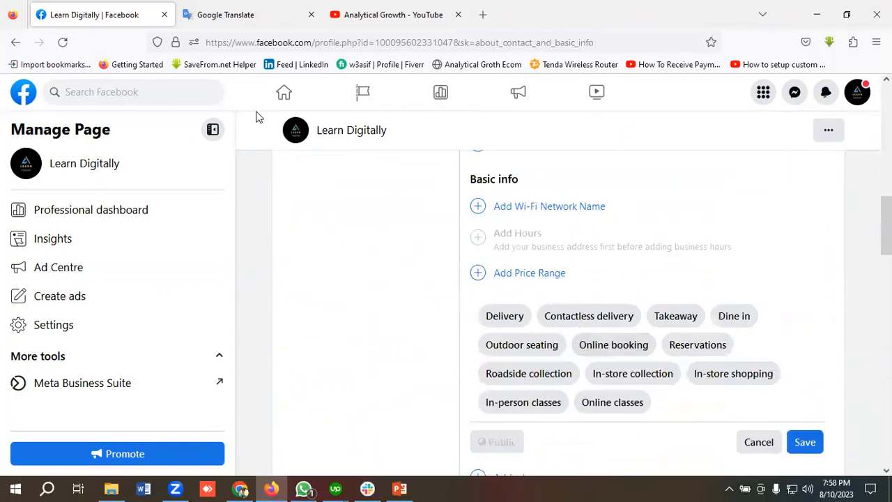
pyautogui.click(284, 92)
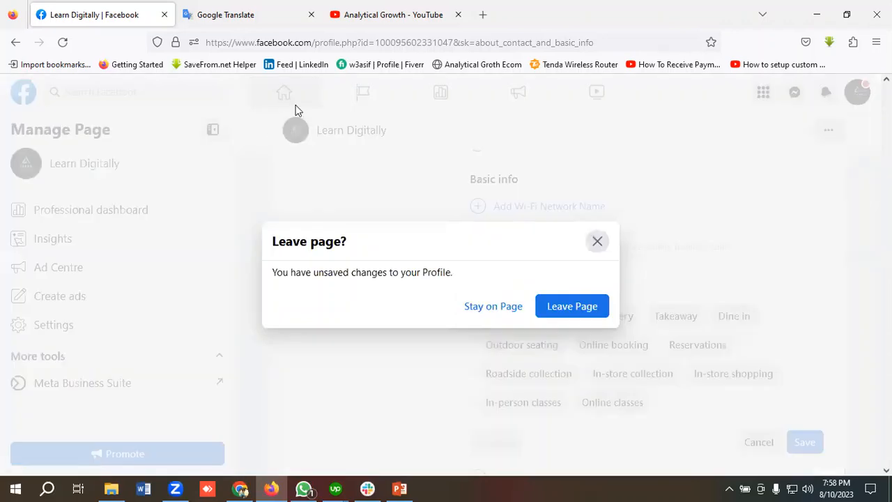
# Discard the services changes, return to Learn Digitally via the account menu, and show its '...' options.
pyautogui.click(565, 304)
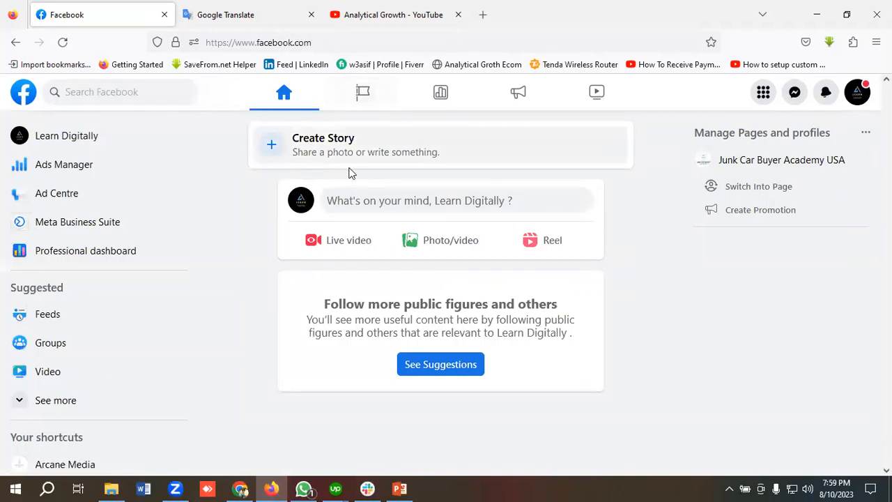
pyautogui.click(281, 102)
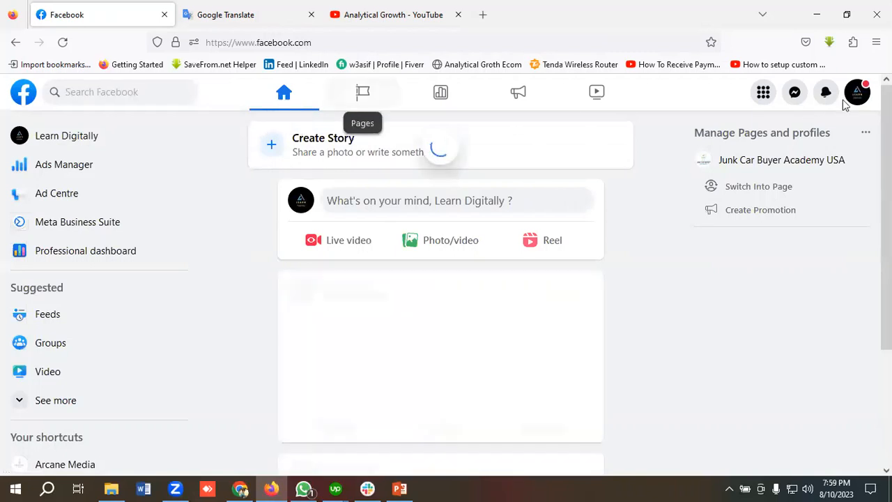
pyautogui.click(850, 96)
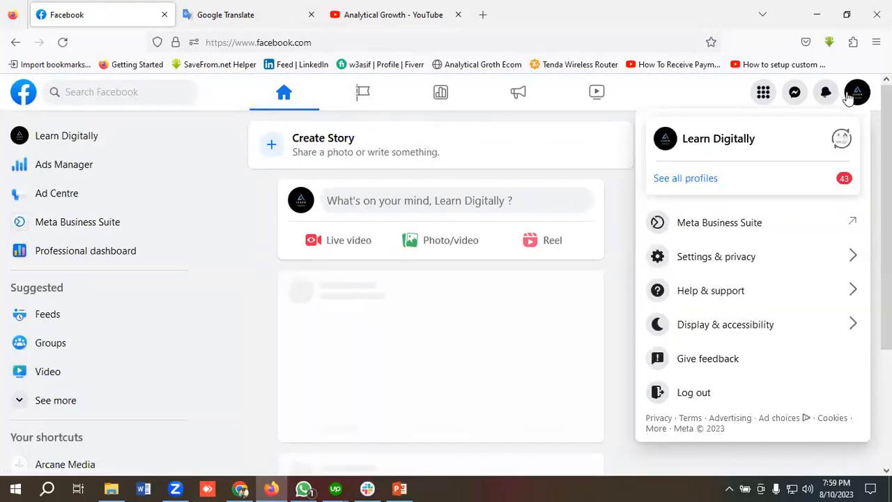
pyautogui.click(81, 137)
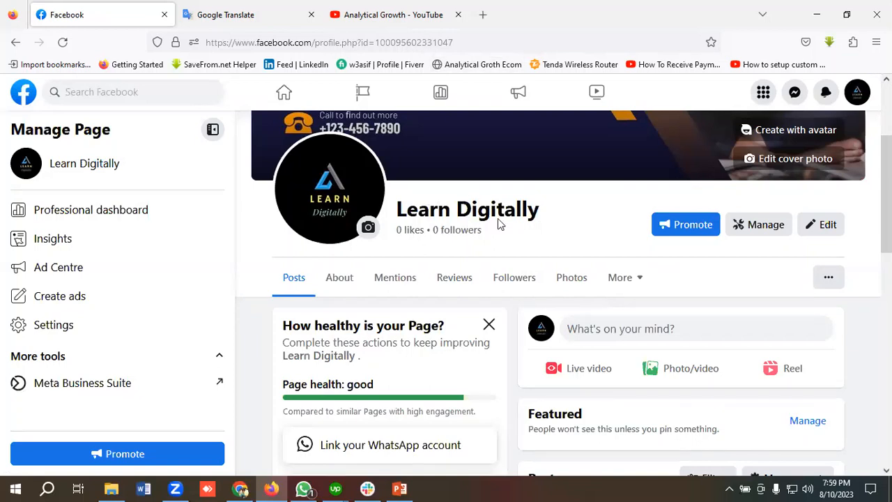
pyautogui.click(828, 277)
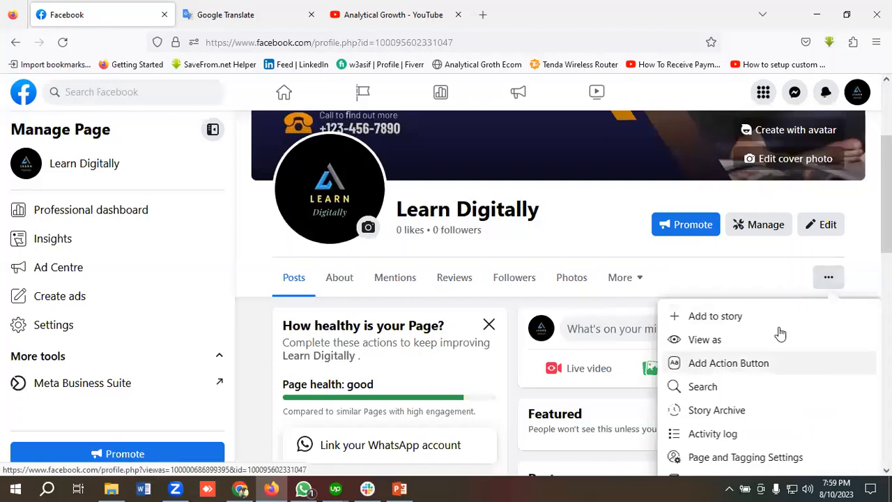
pyautogui.scroll(-1, 753, 377)
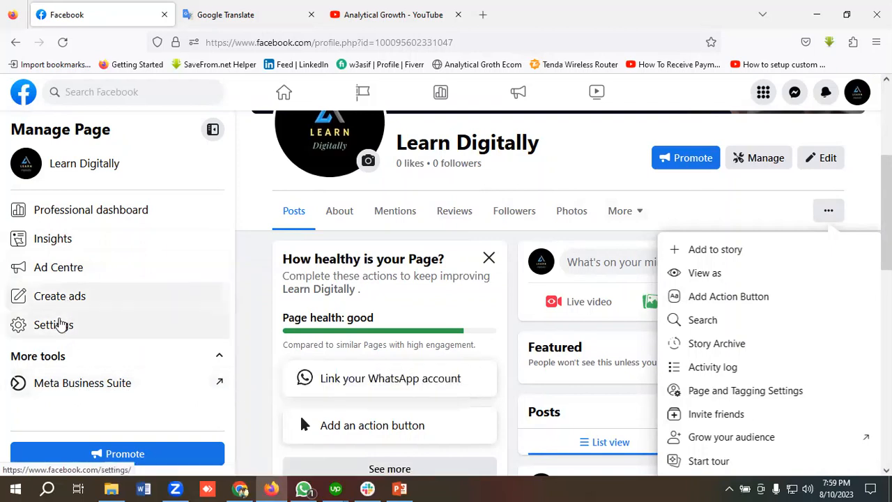
# Set the Page username to learndigitallyofficial in Settings and save the change.
pyautogui.click(76, 324)
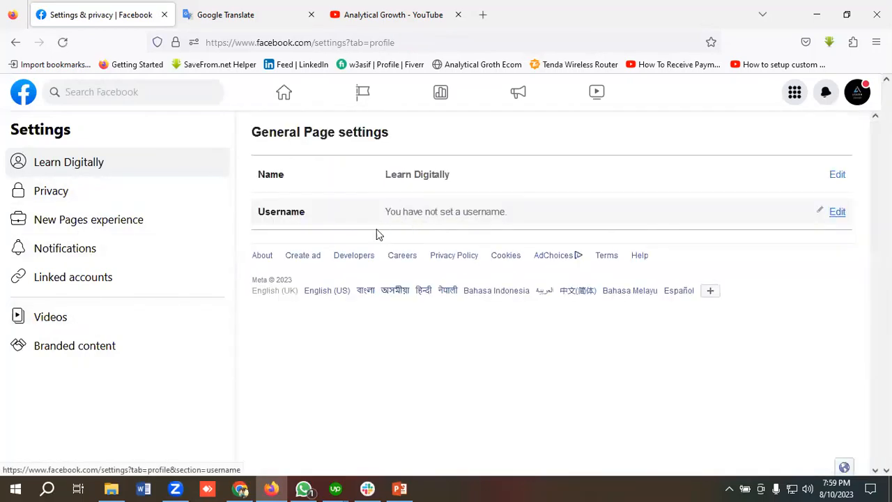
pyautogui.click(838, 213)
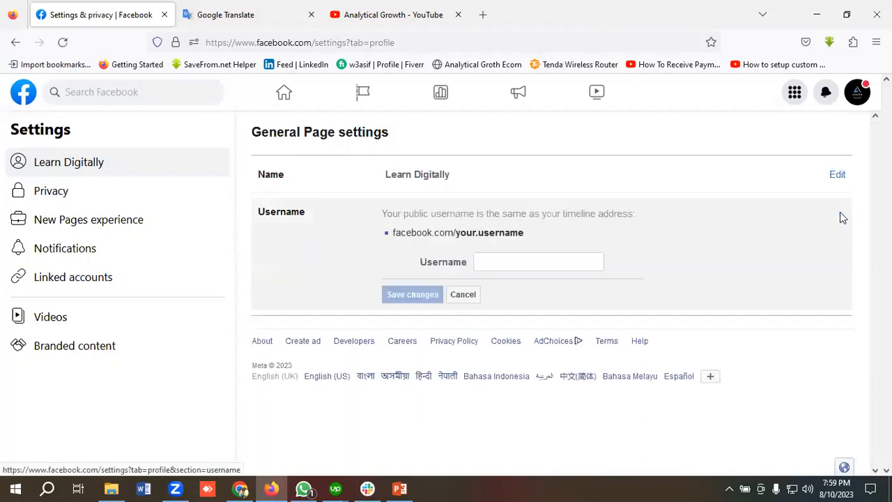
pyautogui.click(508, 265)
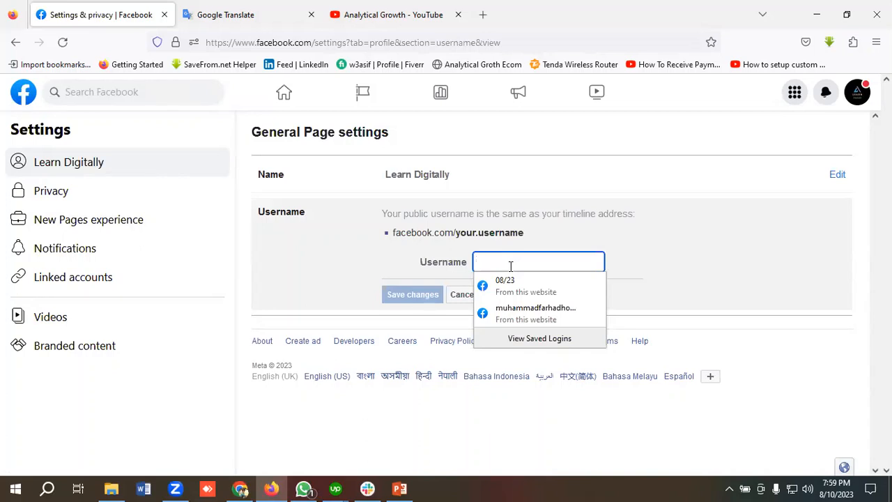
pyautogui.write('lea')
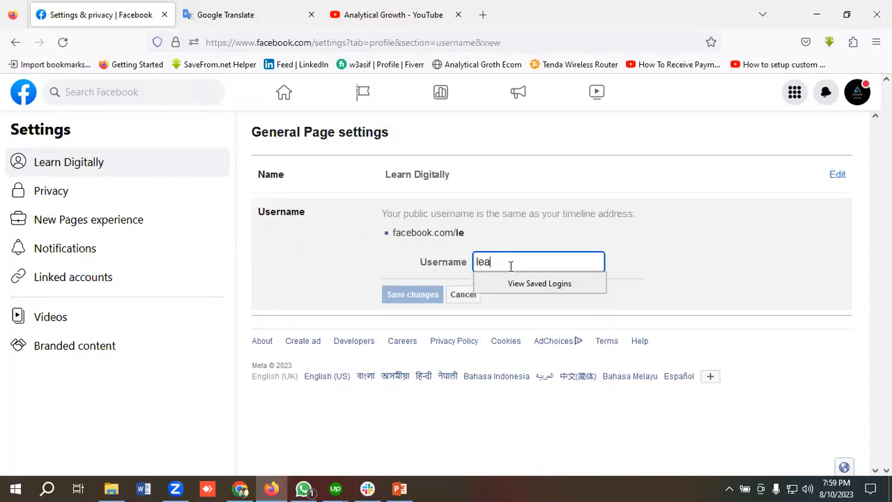
pyautogui.write('rnd')
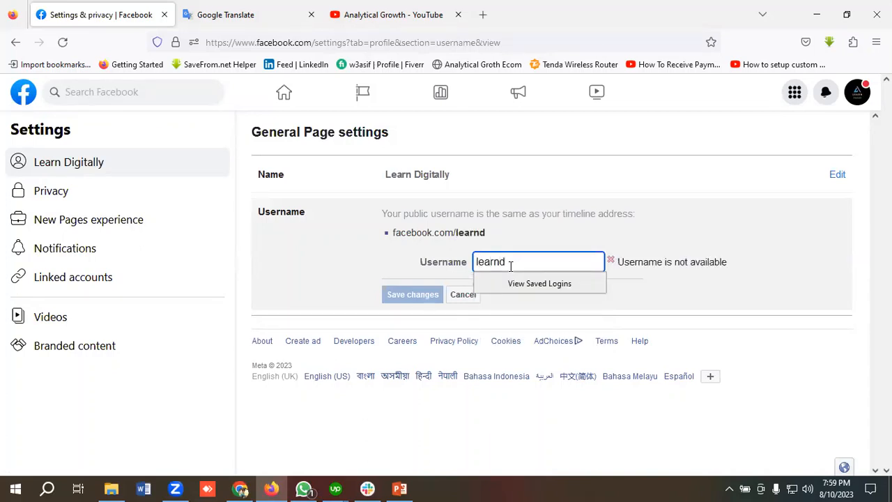
pyautogui.write('igitally')
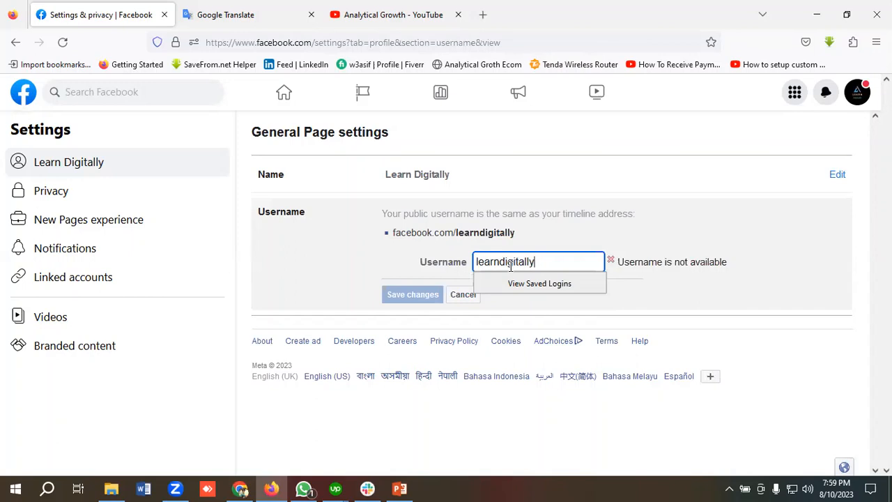
pyautogui.write('o')
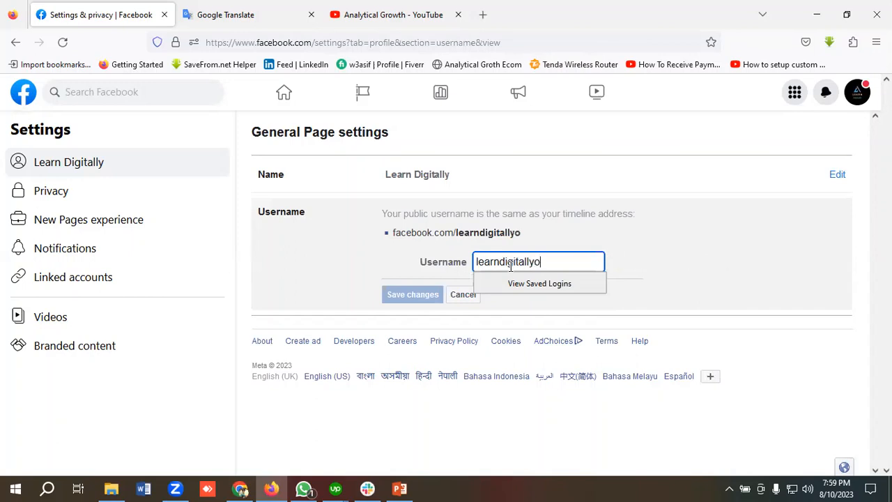
pyautogui.write('fficial')
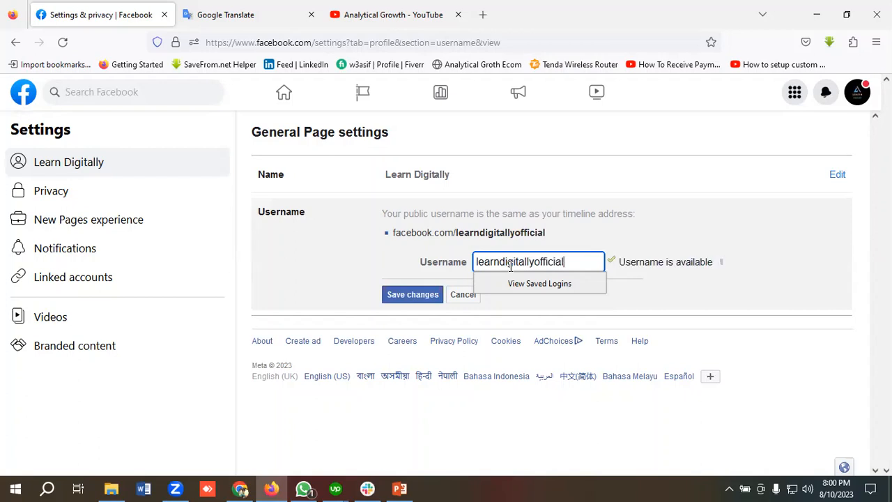
pyautogui.click(412, 297)
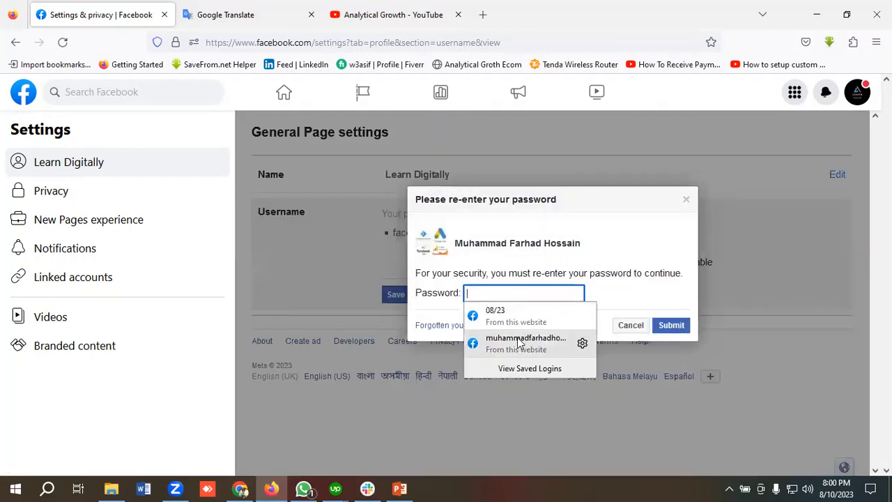
# Confirm the username change with the account password, then switch to the Learn Digitally Page.
pyautogui.click(518, 341)
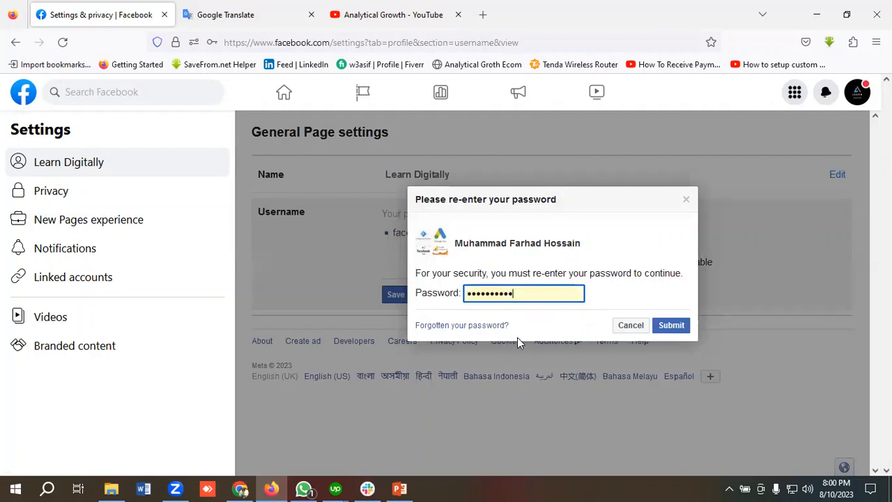
pyautogui.click(679, 328)
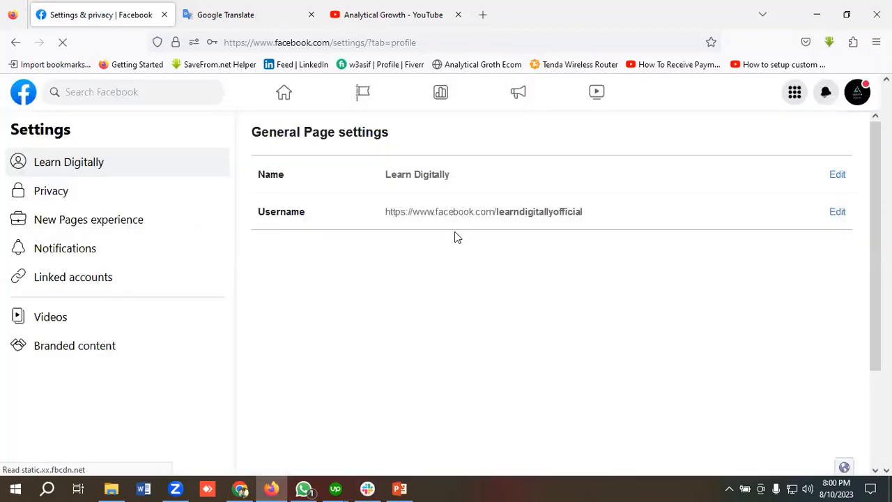
pyautogui.click(856, 92)
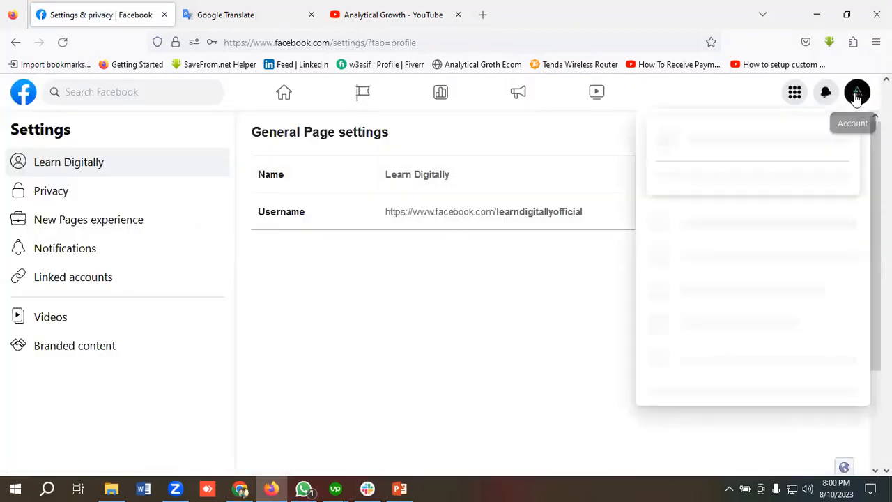
pyautogui.click(710, 140)
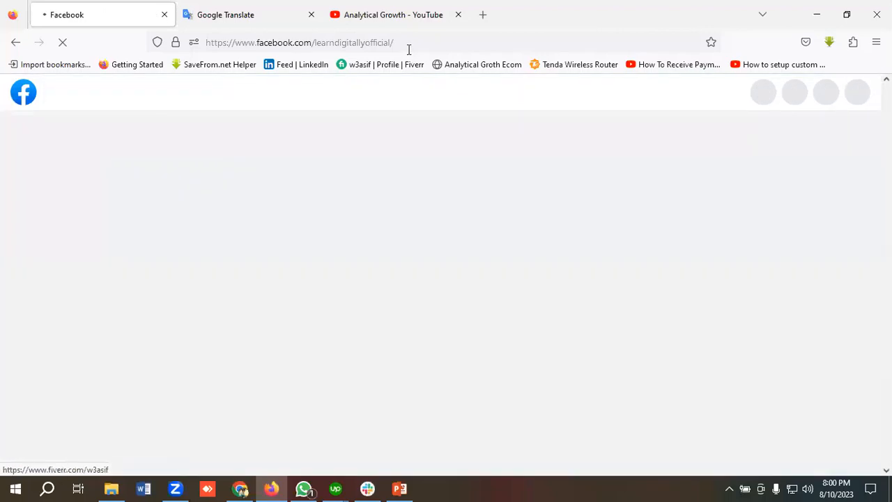
# Check the learndigitallyofficial username in the address bar and look over the cover and Intro.
pyautogui.moveTo(315, 43); pyautogui.dragTo(399, 42)
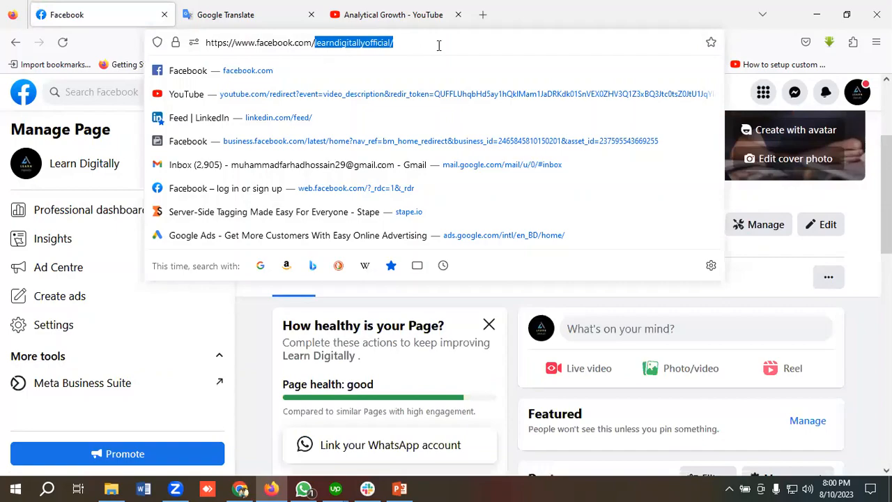
pyautogui.click(762, 50)
pyautogui.scroll(-3, 429, 315)
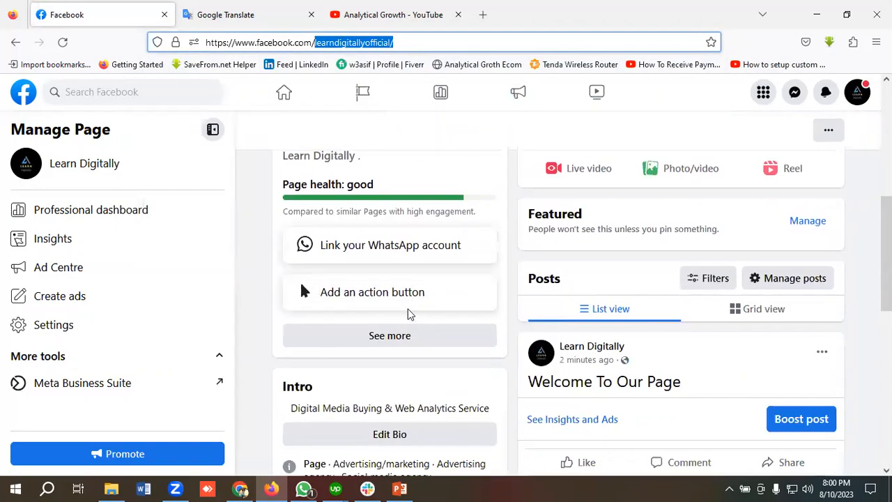
pyautogui.scroll(-4, 410, 315)
pyautogui.scroll(4, 410, 315)
pyautogui.scroll(-2, 411, 313)
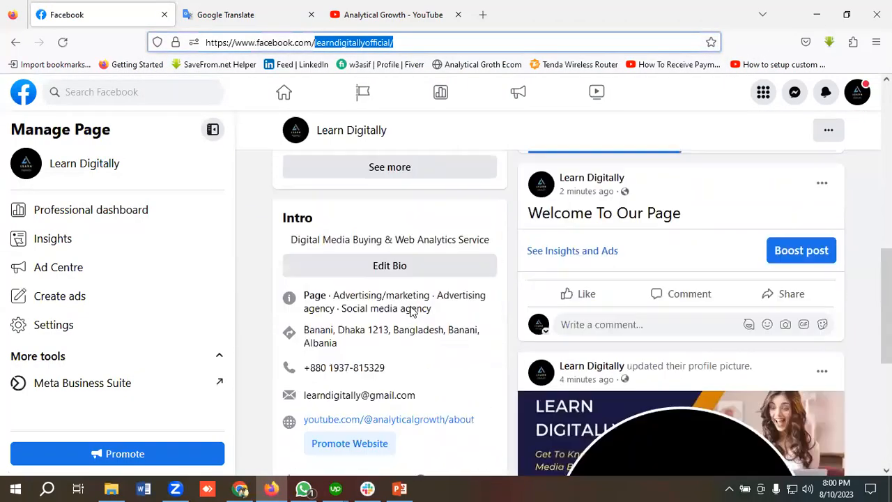
pyautogui.scroll(-5, 411, 312)
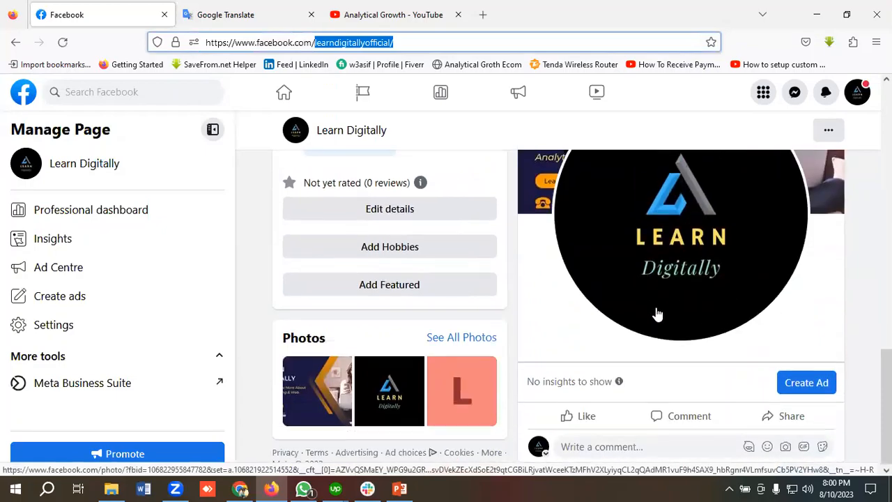
pyautogui.scroll(10, 658, 314)
pyautogui.scroll(-3, 605, 296)
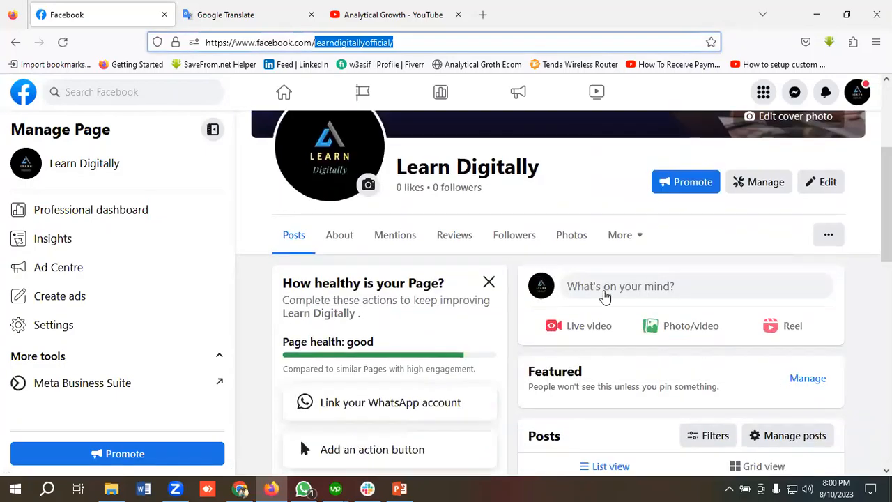
pyautogui.scroll(-8, 605, 296)
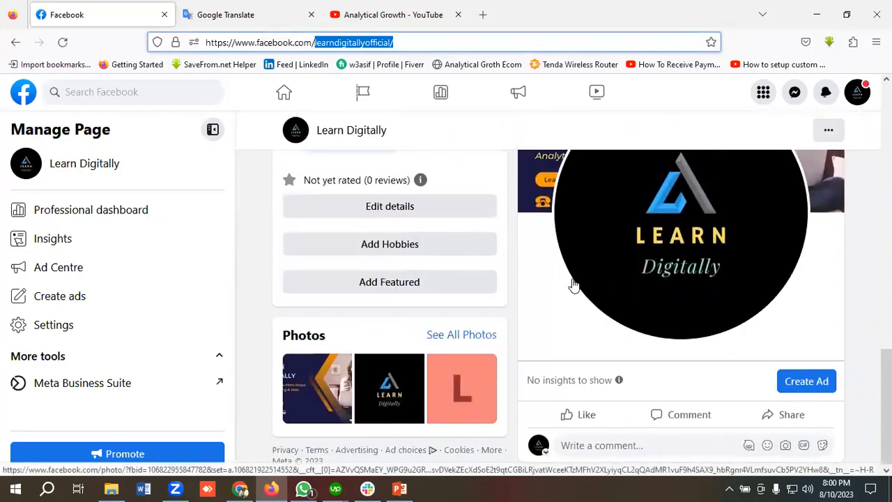
# Review the welcome post and profile-picture update further down the Page.
pyautogui.scroll(10, 573, 285)
pyautogui.scroll(-4, 573, 284)
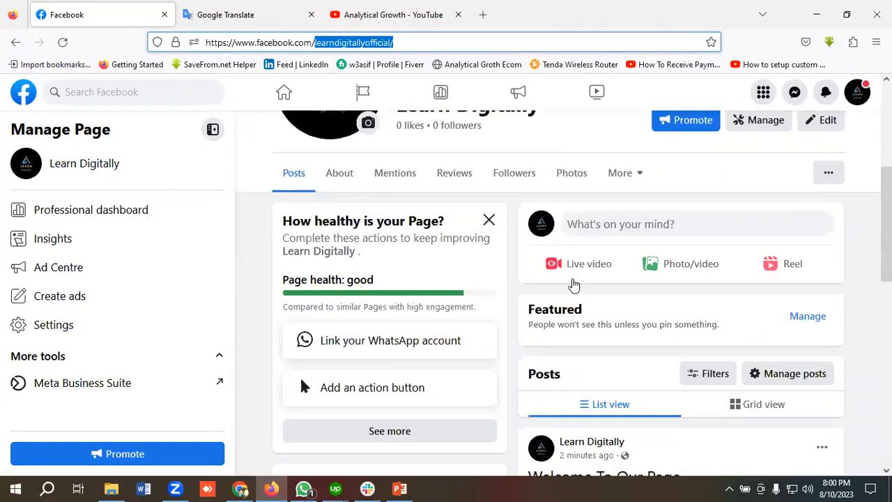
pyautogui.scroll(-7, 572, 284)
pyautogui.scroll(10, 572, 285)
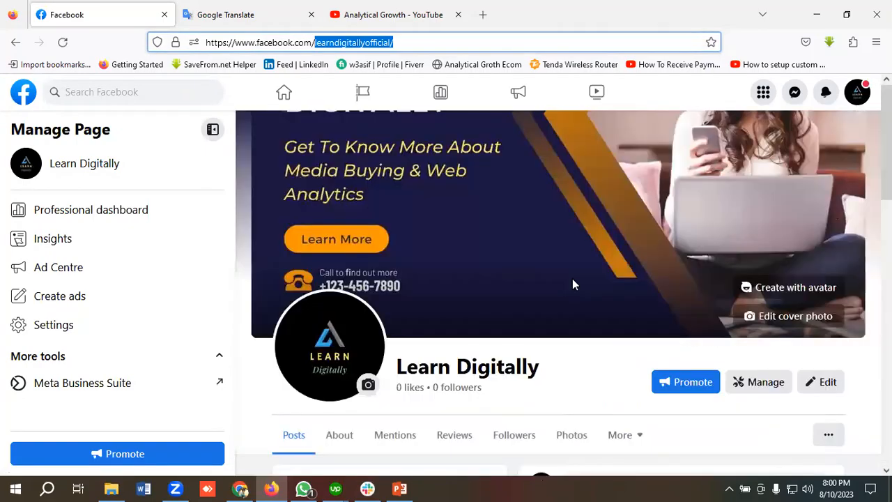
pyautogui.scroll(-7, 572, 284)
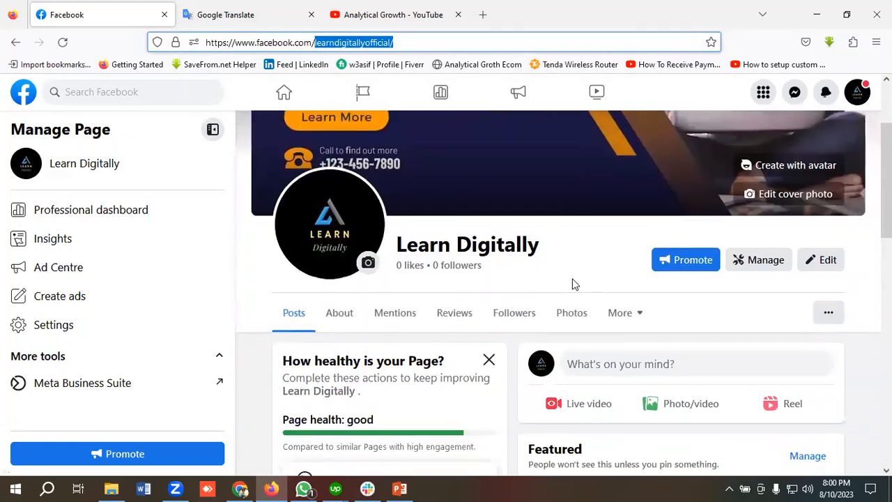
pyautogui.scroll(-1, 574, 285)
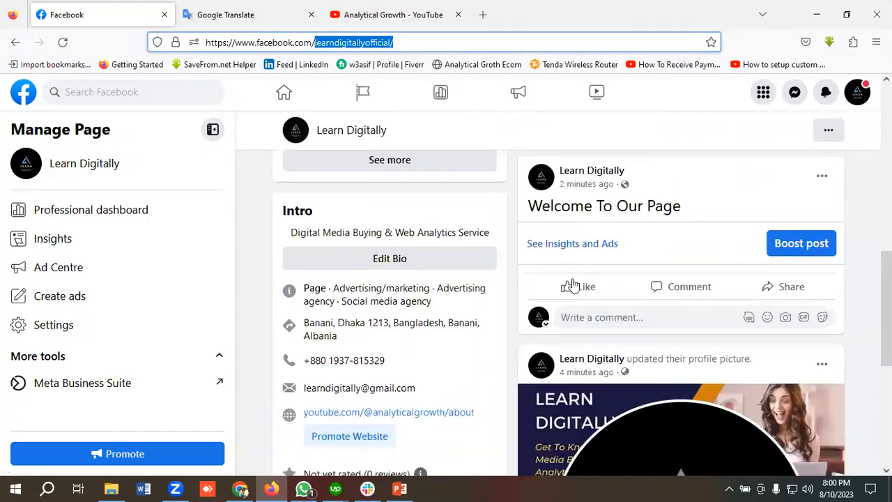
pyautogui.scroll(7, 572, 285)
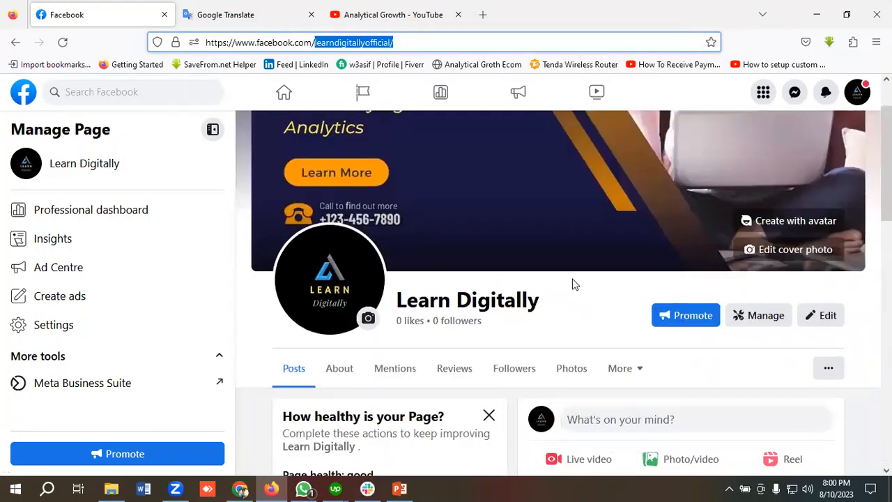
pyautogui.scroll(-7, 572, 284)
pyautogui.scroll(-4, 574, 285)
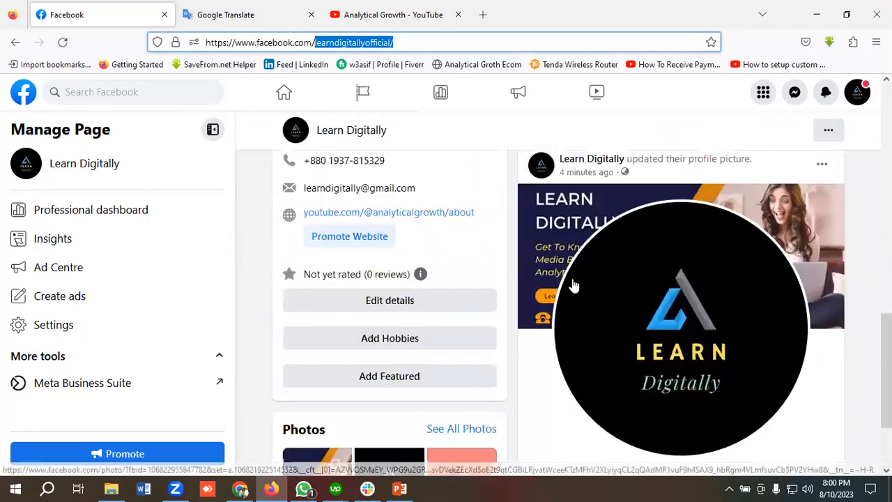
pyautogui.scroll(9, 573, 285)
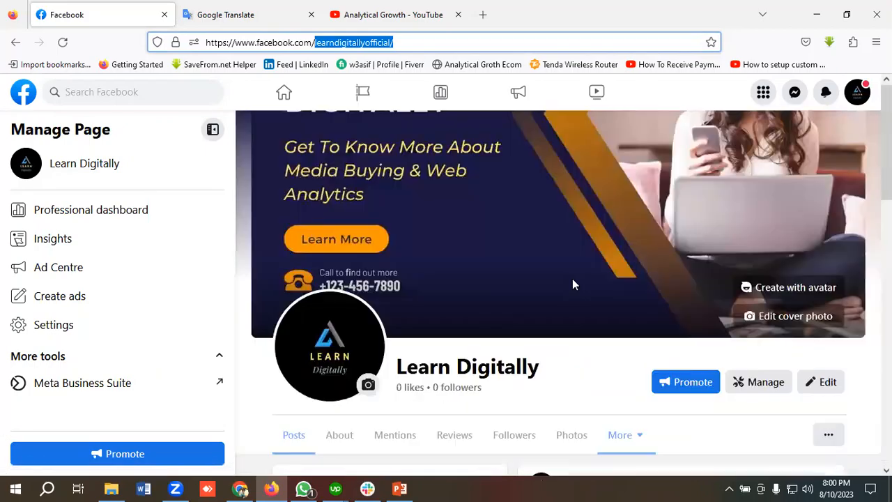